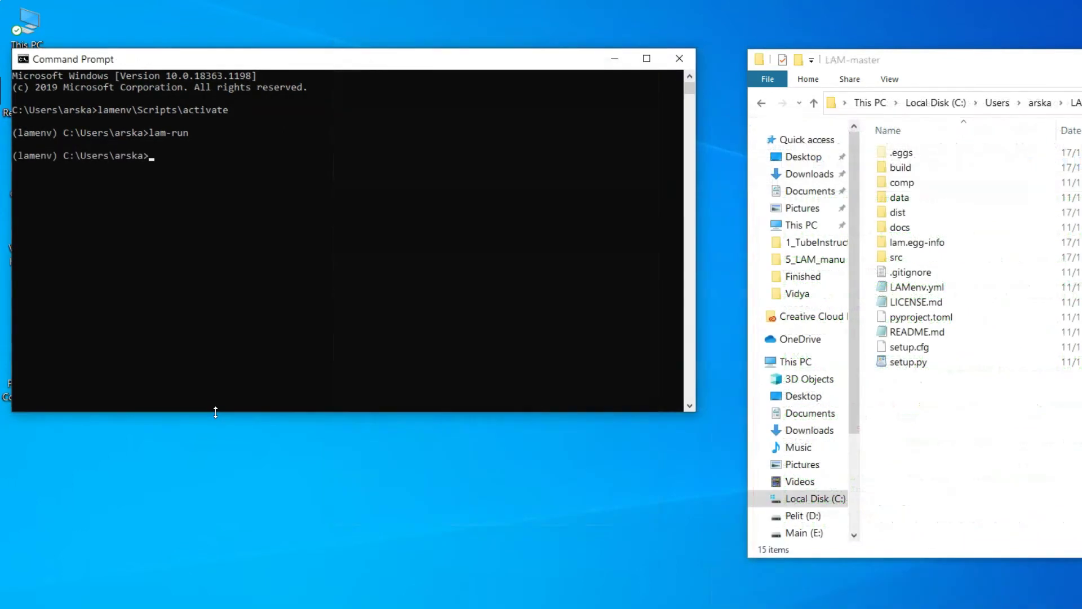
Step: Enlarge the command prompt window and display the help for the lam-run command
key(super+shift+Up)
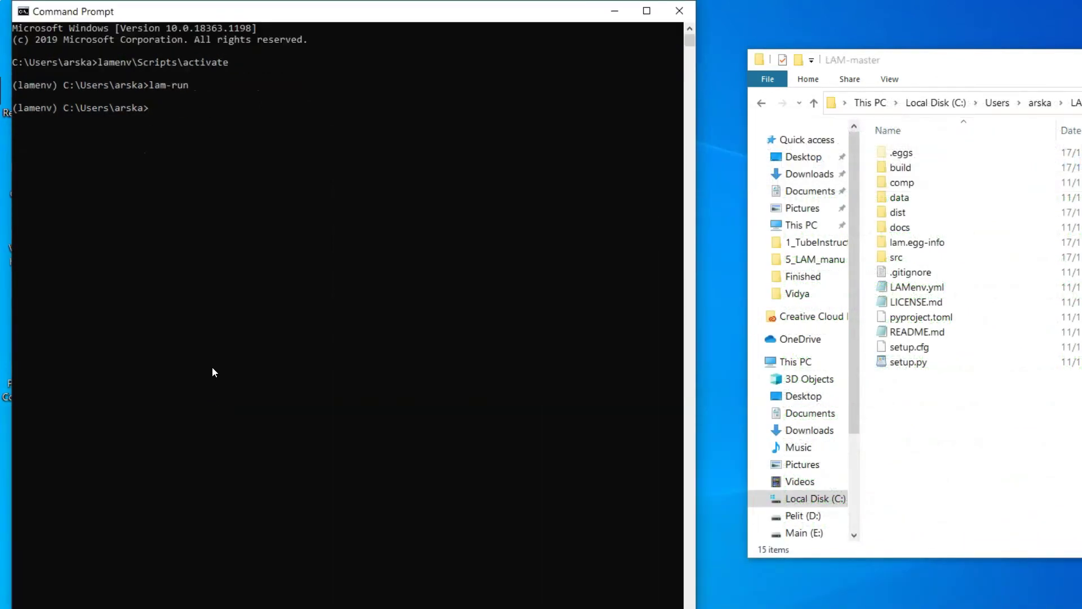
text(lam-run -h)
key(Return)
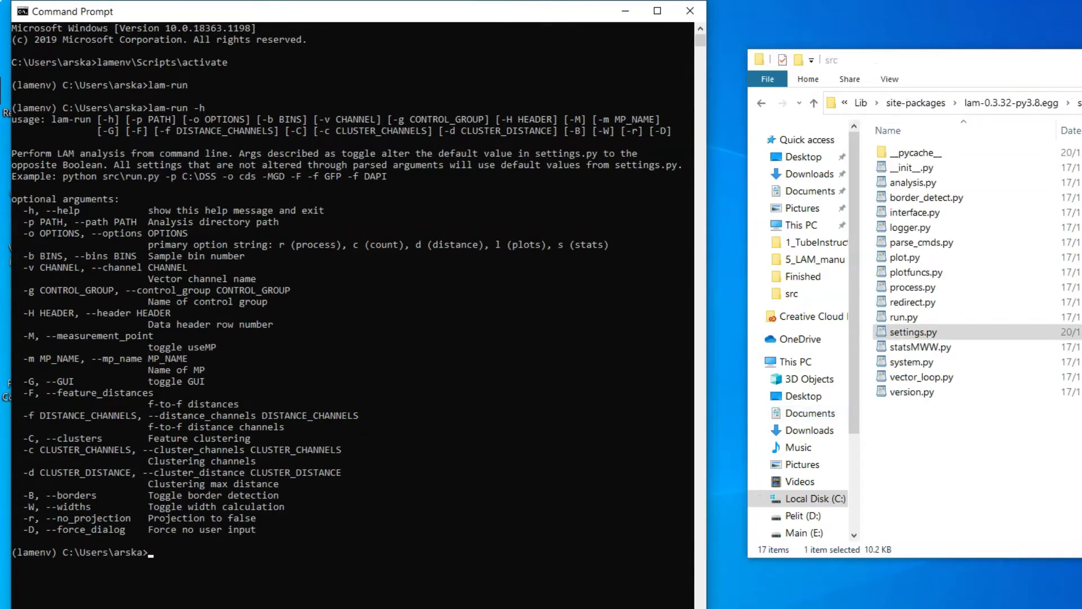
Step: Run lam-run without arguments to launch the LAM interface, and enable only the Count analysis
text(lam-run)
key(Return)
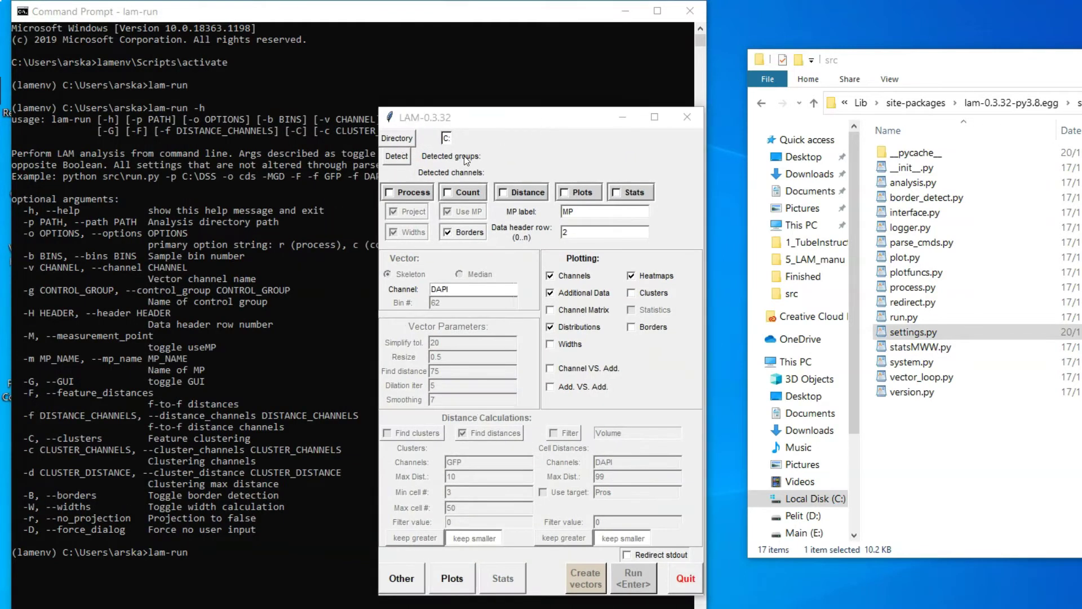
click(423, 193)
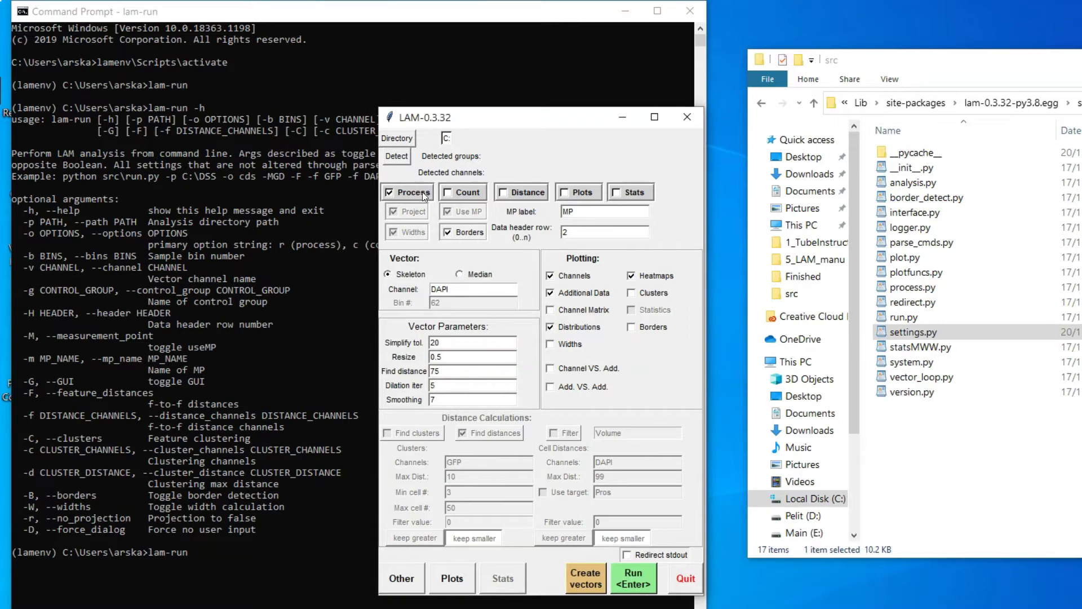
click(430, 197)
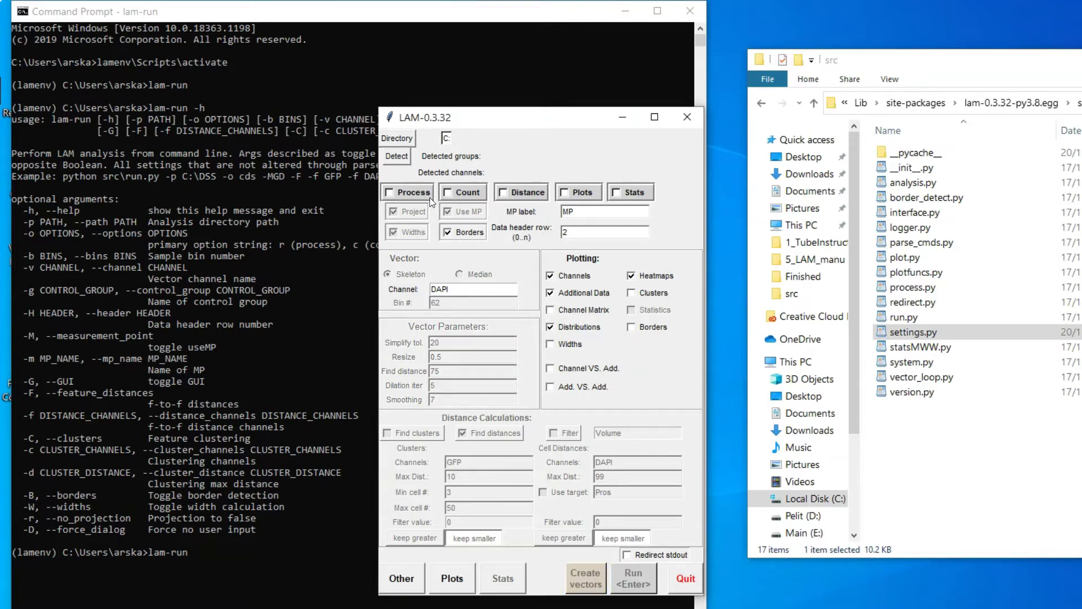
click(482, 195)
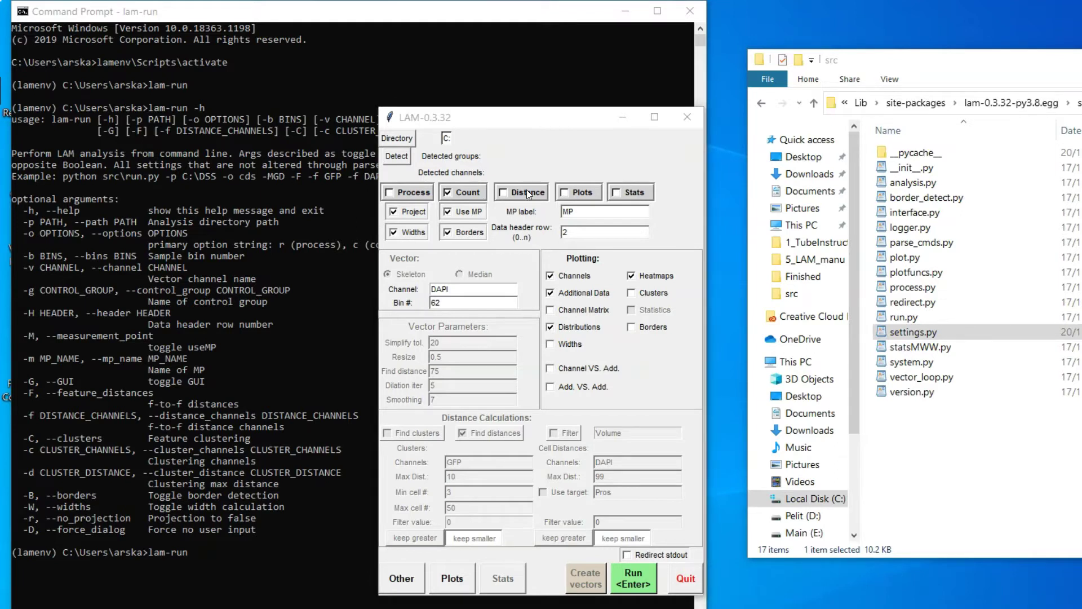
Step: Examine the Use MP option, the MP label, and the vector channel and bin number fields
click(474, 214)
click(474, 214)
click(475, 214)
click(474, 214)
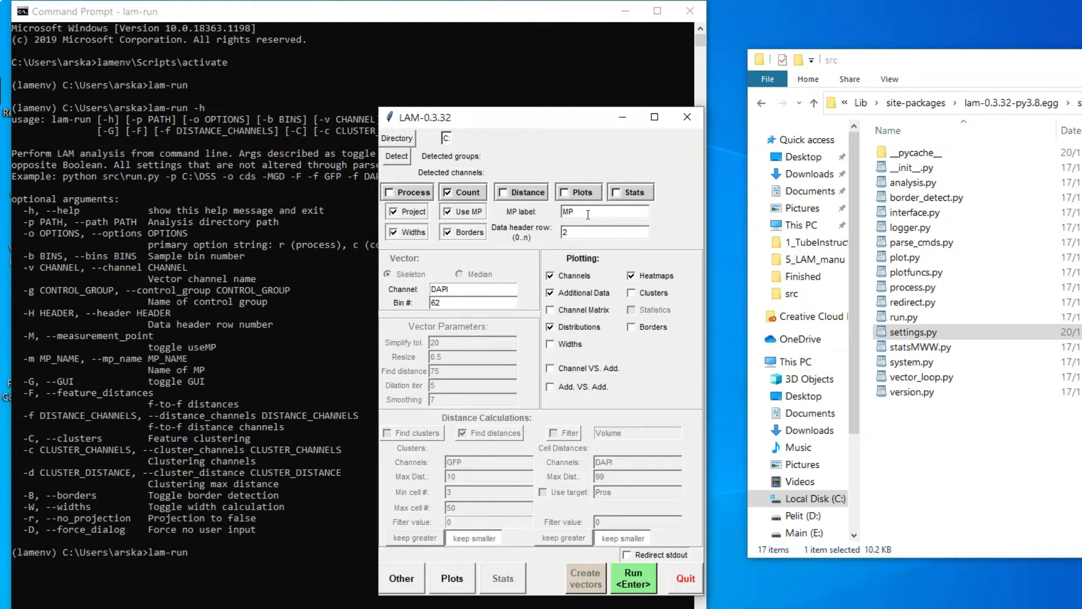
click(609, 211)
click(495, 288)
drag(462, 289, 411, 296)
click(482, 288)
key(alt+Tab)
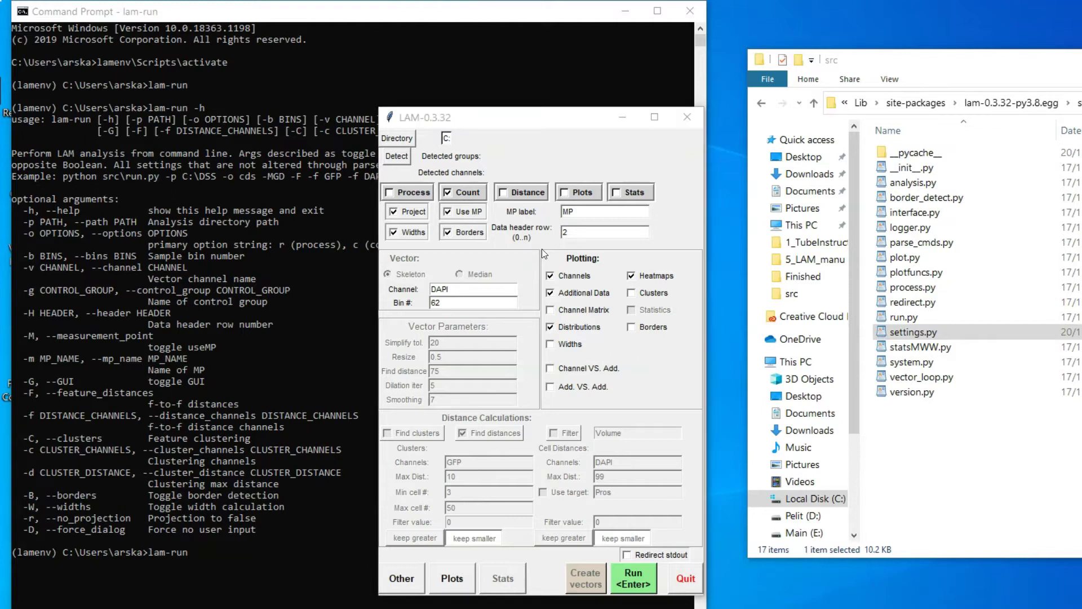
click(485, 300)
Step: Open the additional data settings and examine the column label, csv-file and unit fields of the Area entry
click(410, 575)
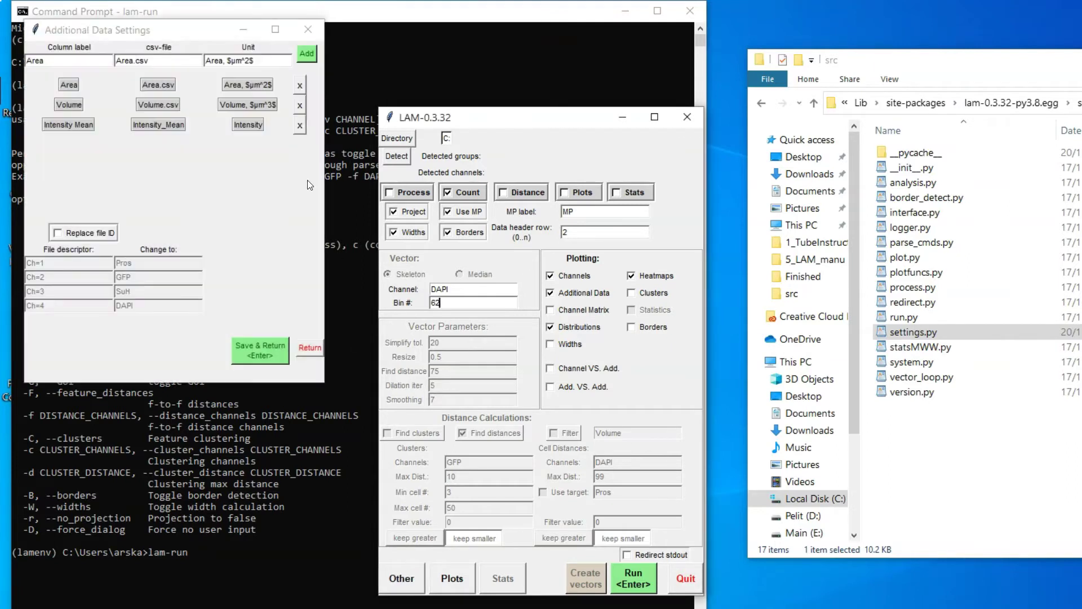
drag(215, 32, 274, 133)
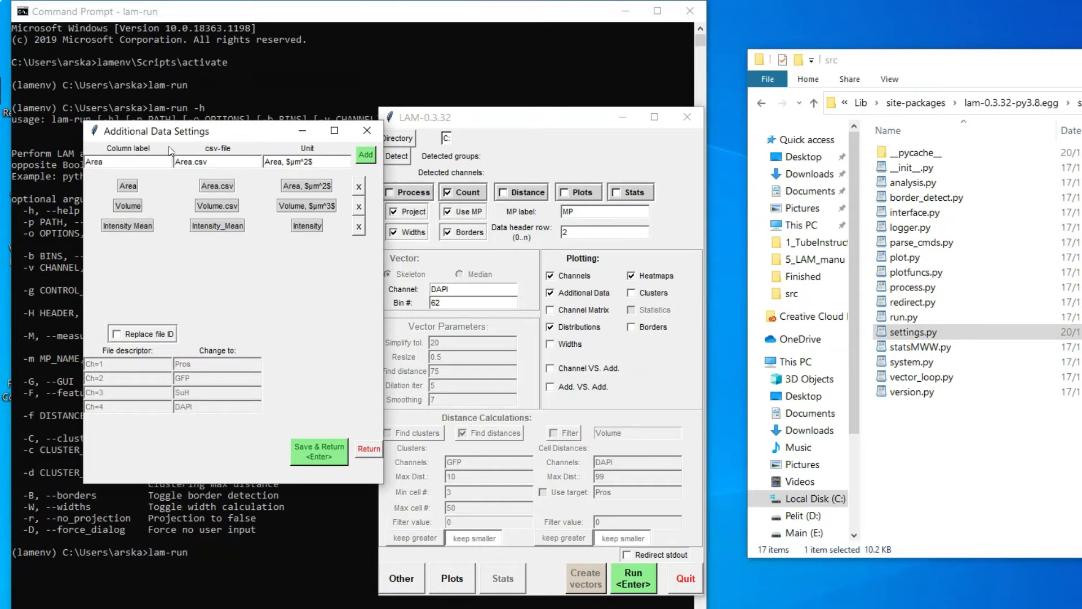
drag(119, 161, 51, 161)
click(140, 163)
mouse_move(232, 162)
mouse_down()
mouse_move(172, 163)
mouse_move(237, 164)
mouse_up()
drag(341, 161, 319, 161)
Step: Try enabling file ID replacement and appending "pero" to the Ch=1 name, leaving the additional data settings without saving
click(127, 333)
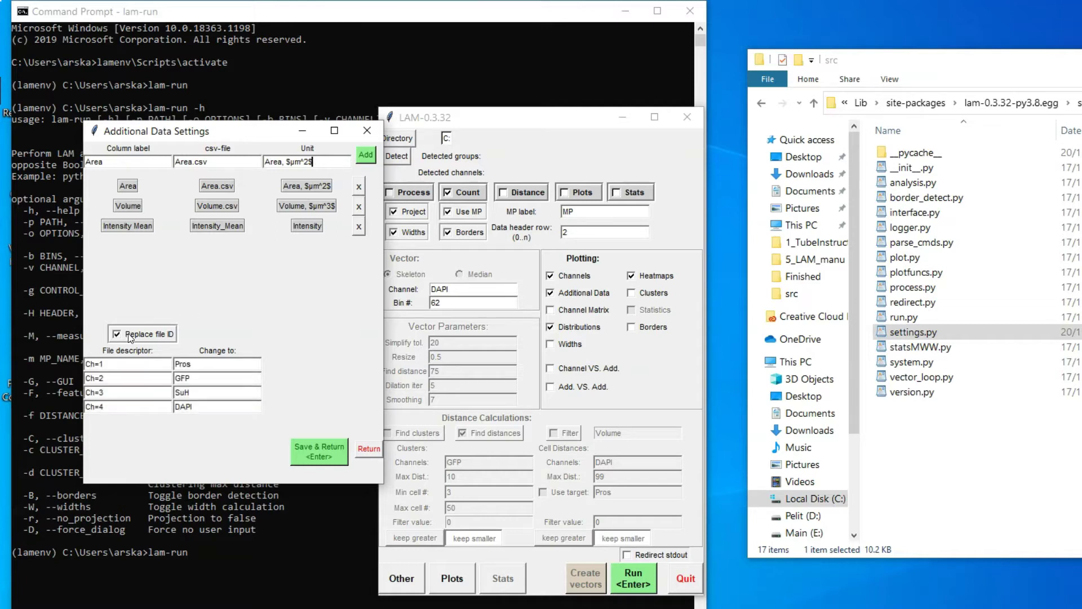
click(205, 364)
text(pero)
click(365, 449)
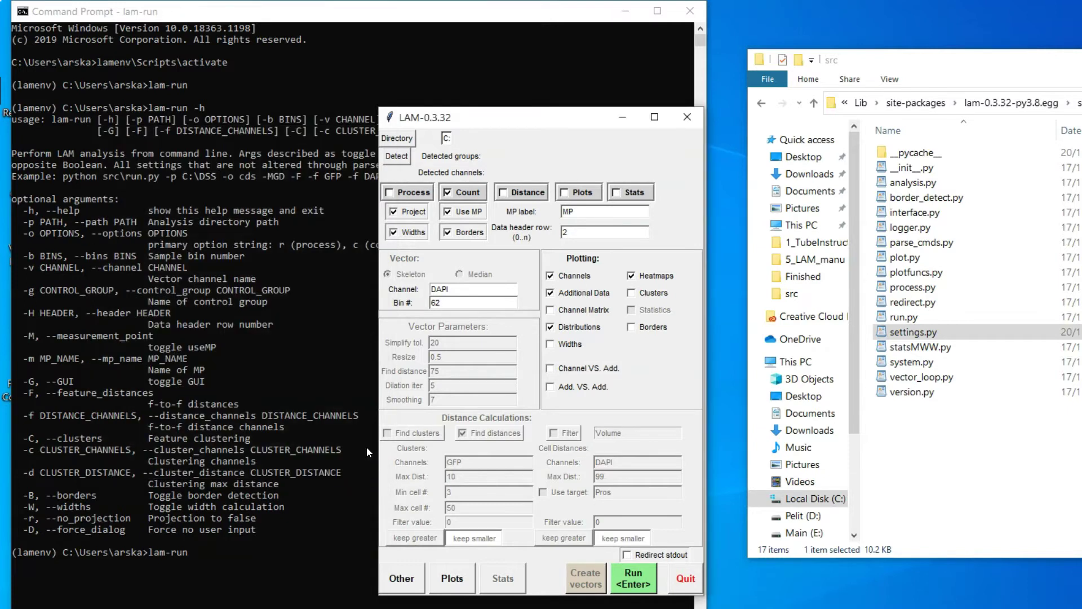
click(366, 448)
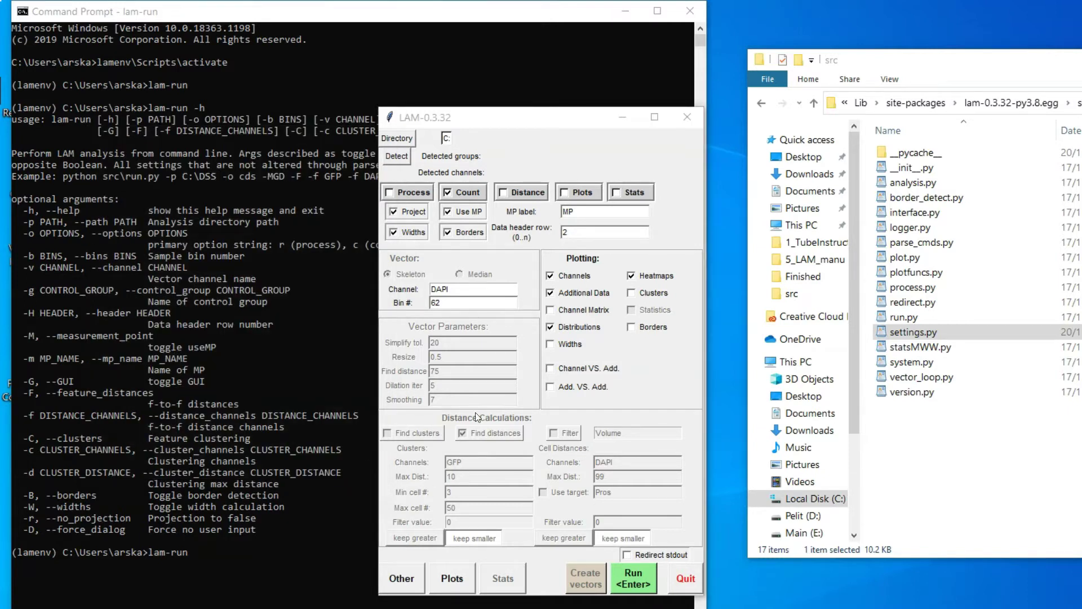
Step: Re-enter the data header row as 2 and the vector channel as DAPI, keeping Widths and Borders enabled
drag(598, 234, 533, 230)
text(2)
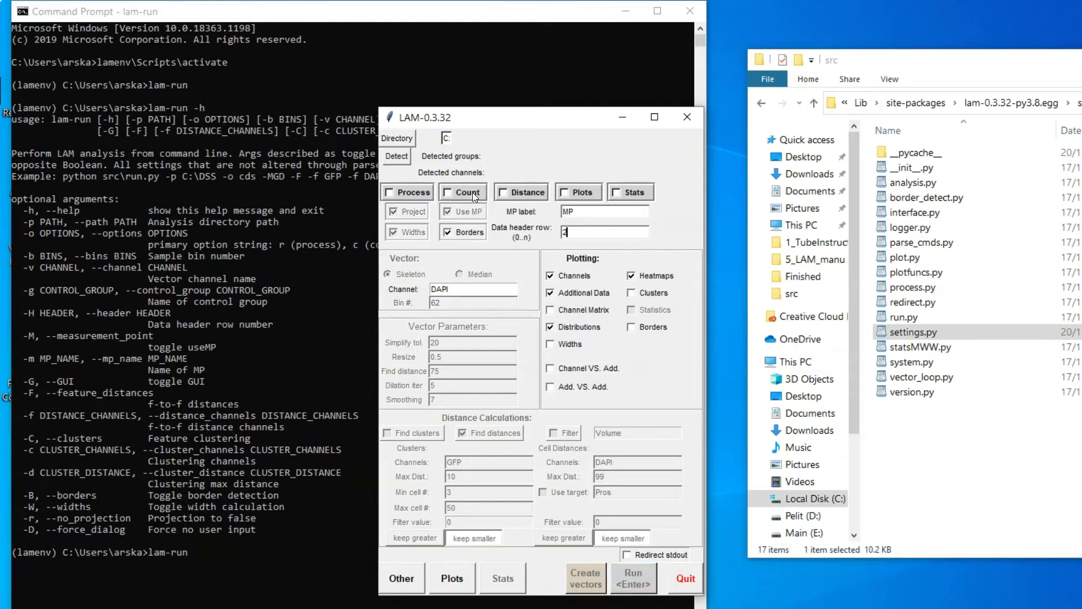
click(414, 236)
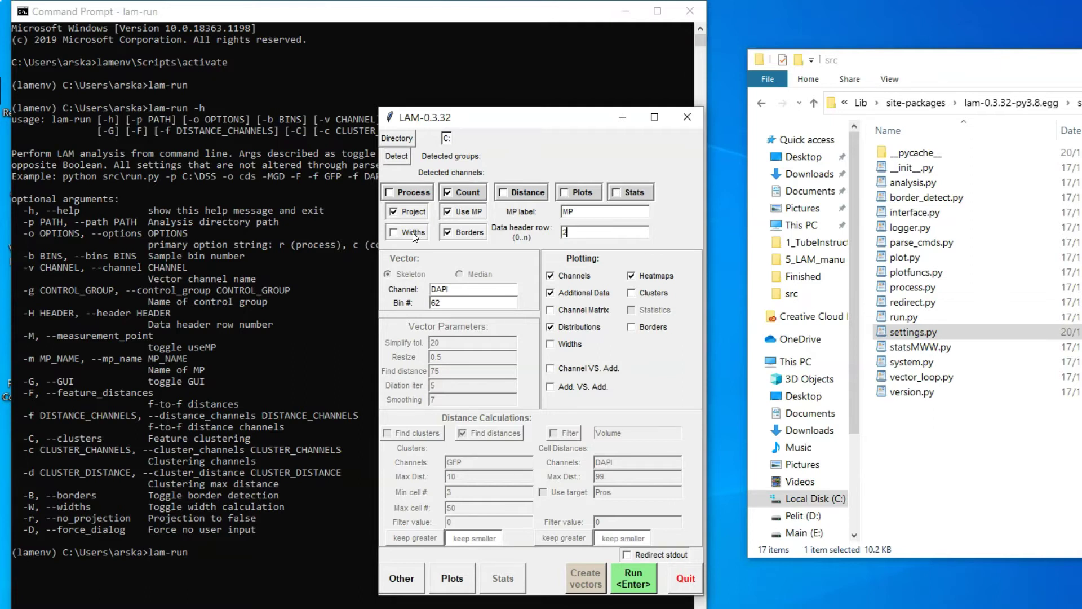
click(414, 237)
click(463, 290)
key(BackSpace)
double_click(462, 289)
click(496, 290)
text(I)
click(141, 420)
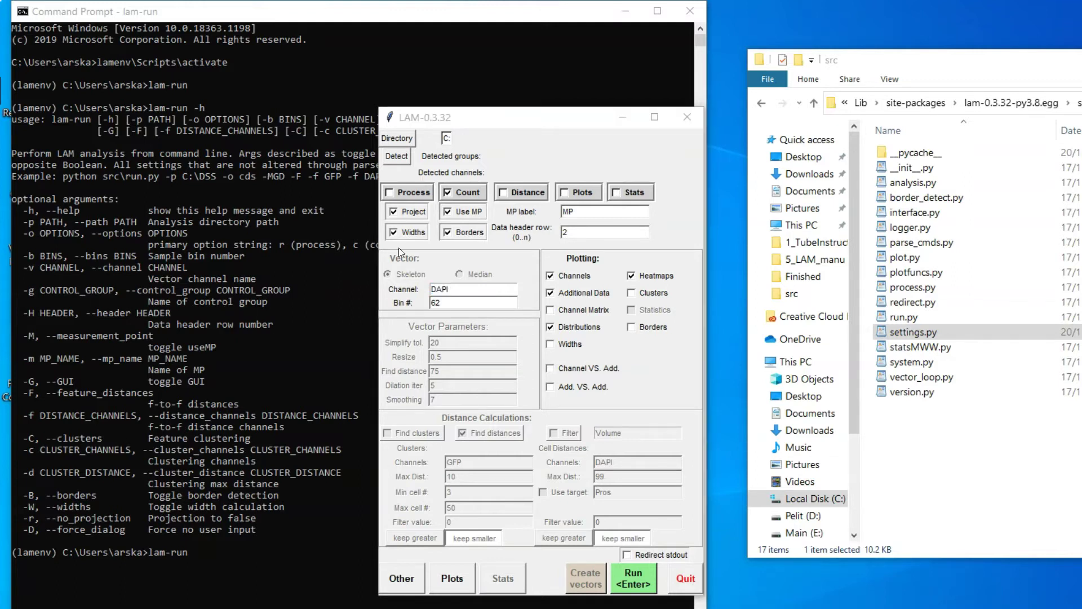
click(469, 228)
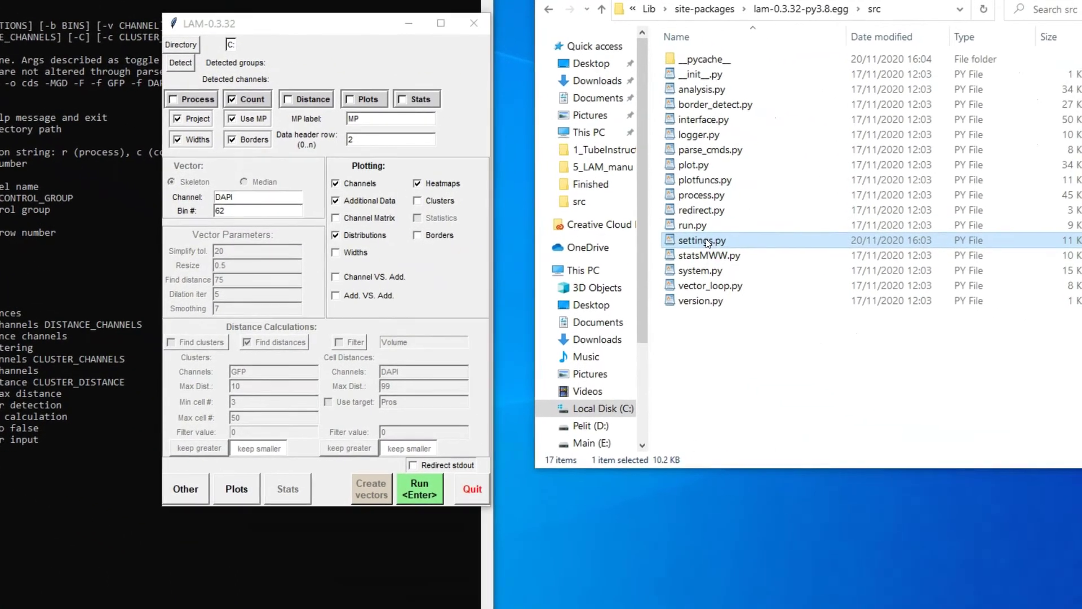
Step: Open settings.py from the src folder in Notepad++ and show its cluster and border detection options beside the LAM window
right_click(839, 296)
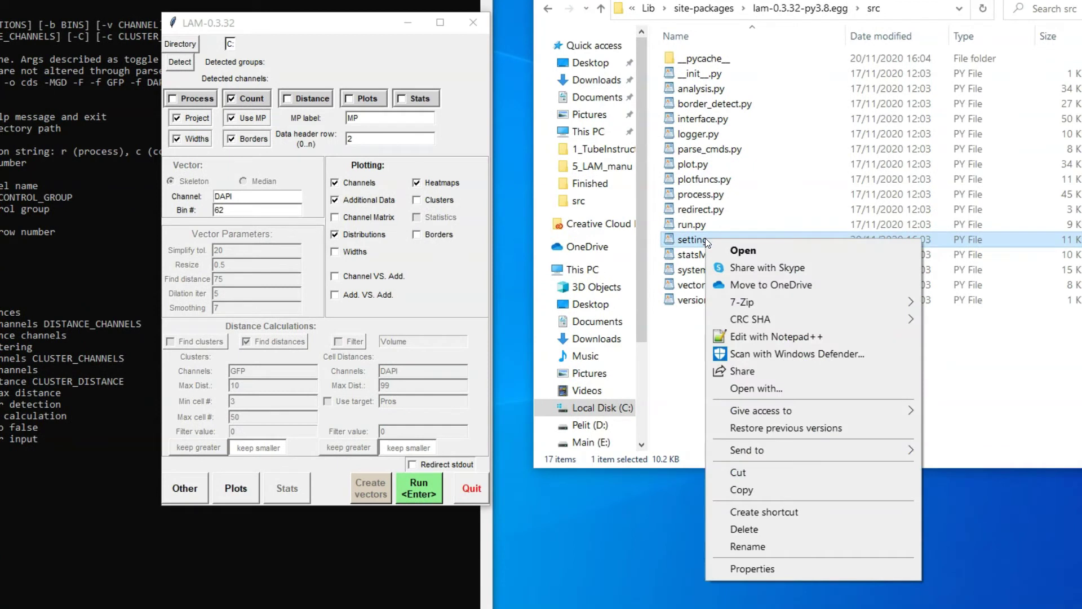
click(751, 338)
drag(919, 440, 611, 221)
click(717, 200)
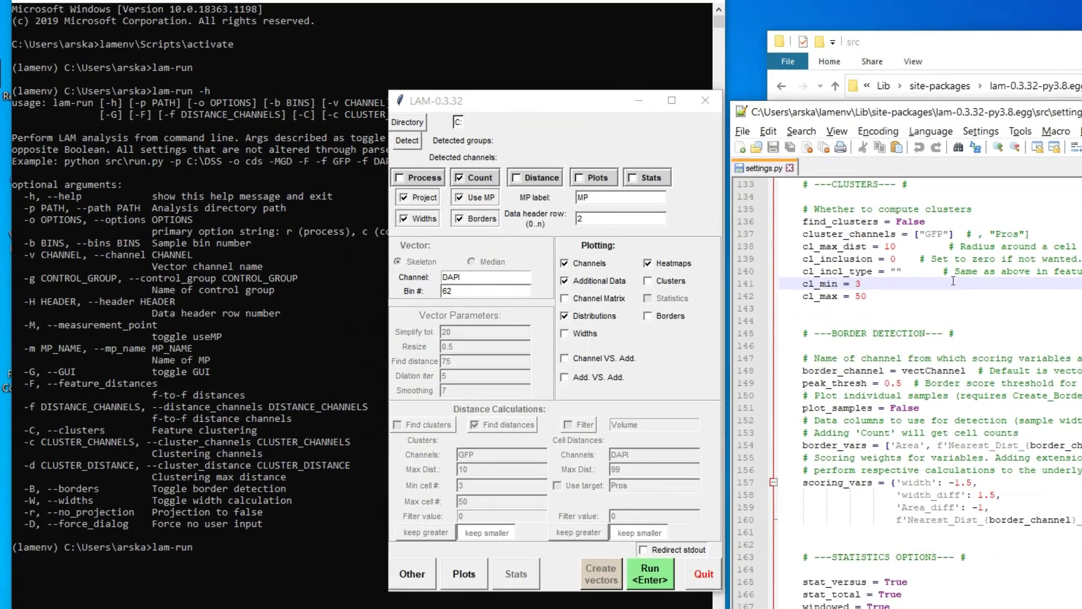
Step: Switch the analysis from Count to Distance and set the cell distance channels to DAPI, GFP
click(482, 179)
click(533, 176)
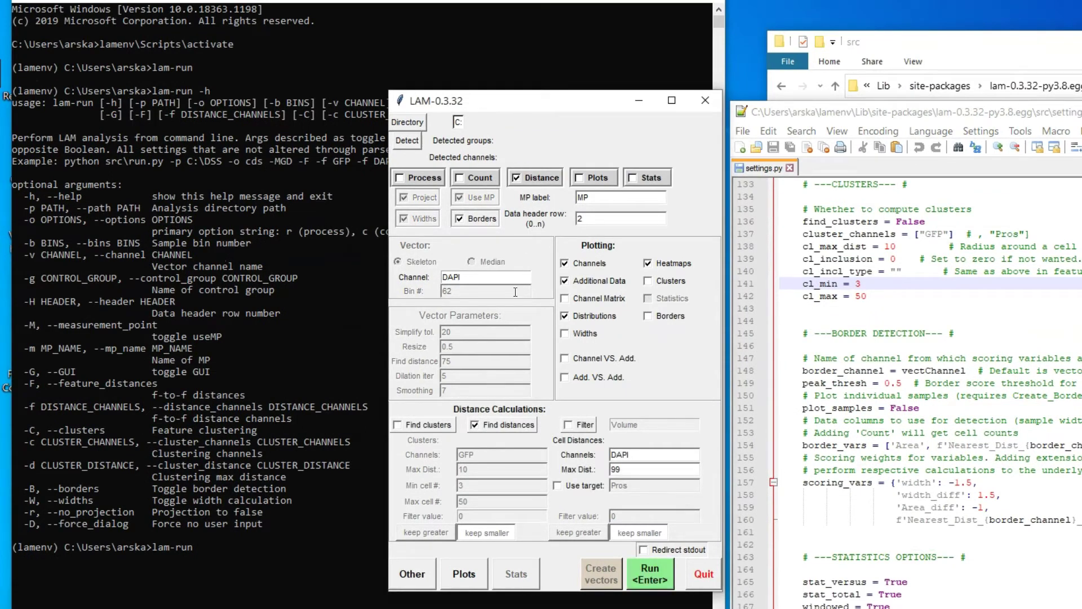
click(651, 456)
text(, GFP)
Step: Enable the target option for cell distances and set the target channel to Prospero
click(557, 486)
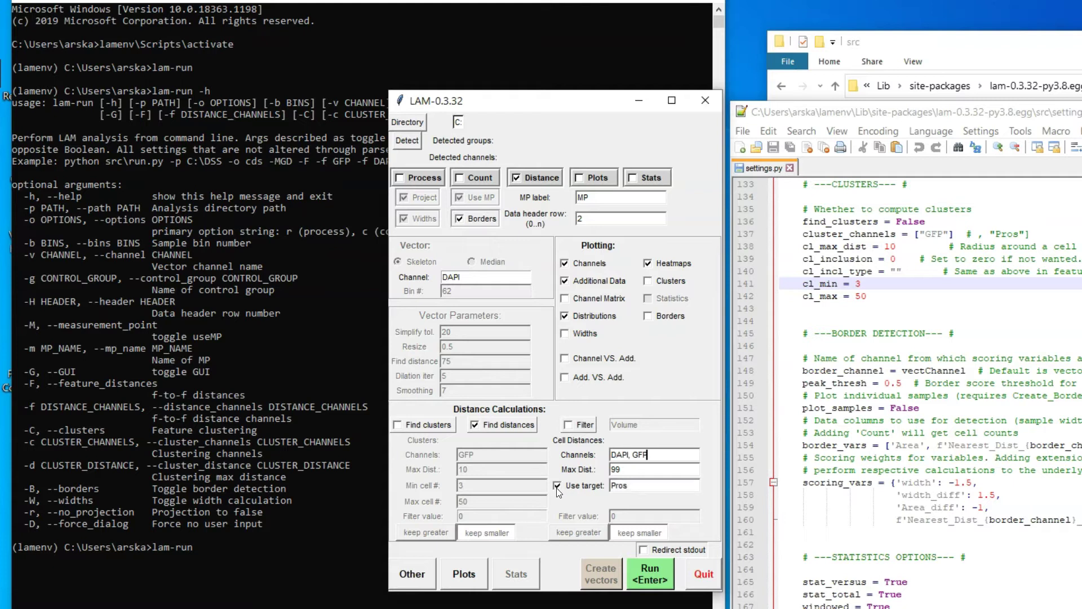
click(630, 486)
text(pero)
Step: Enable cluster finding and go through its maximum distance, minimum cell number and maximum cell number fields
click(428, 426)
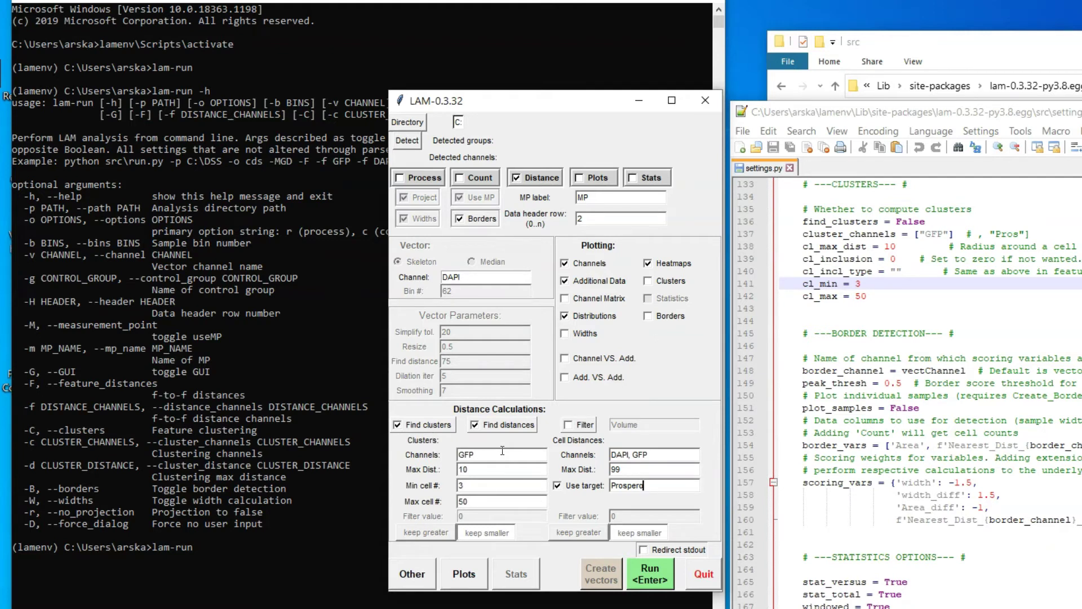
click(505, 470)
double_click(505, 470)
click(505, 471)
click(499, 486)
click(496, 502)
Step: Enable filtering by Volume and set the cluster filter value to 200, keeping greater values
click(580, 426)
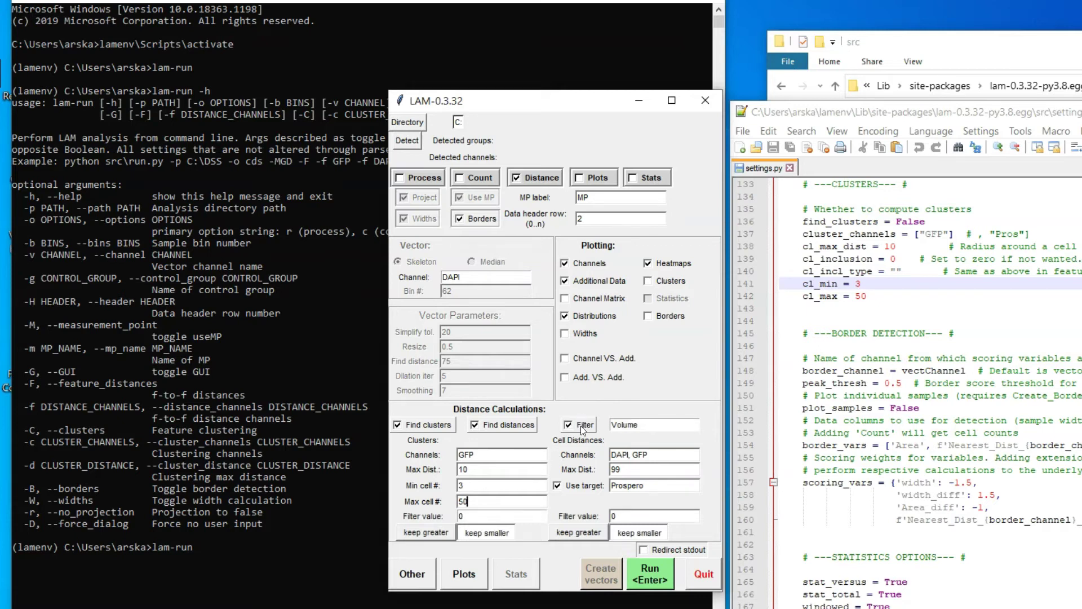
click(477, 515)
double_click(465, 515)
text(200)
click(441, 532)
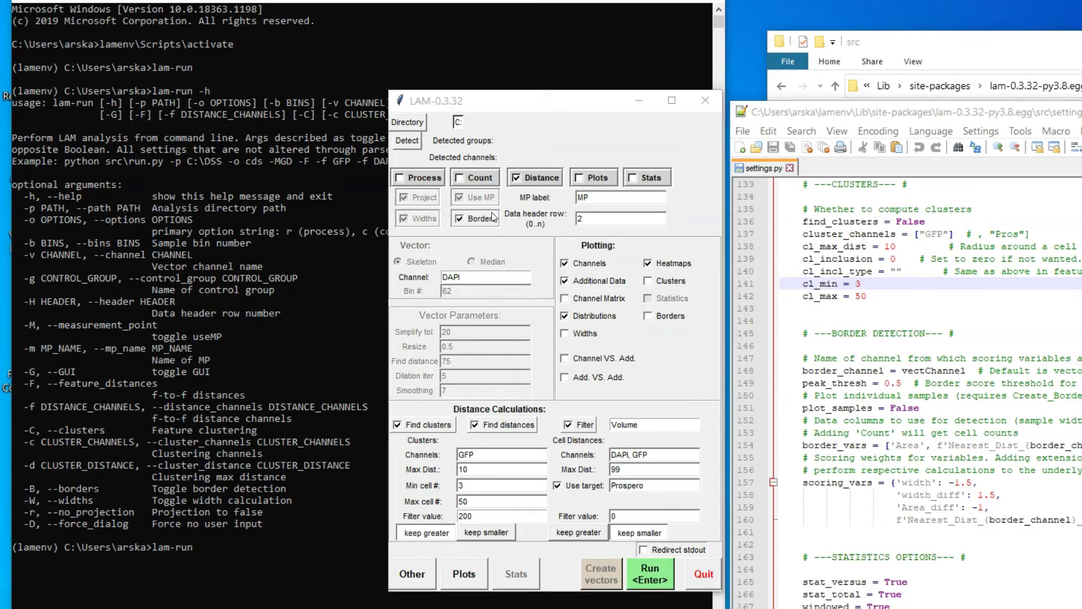
Step: Switch the analysis from Distance to Plots, enabling Clusters, Borders and Widths plots and disabling Distributions
click(528, 181)
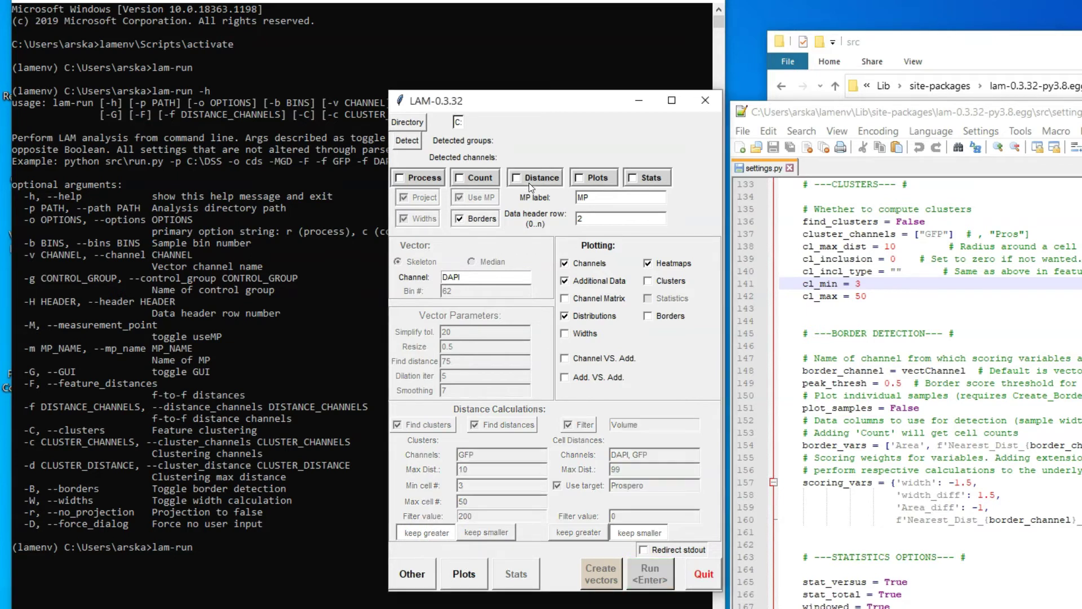
click(593, 178)
click(649, 283)
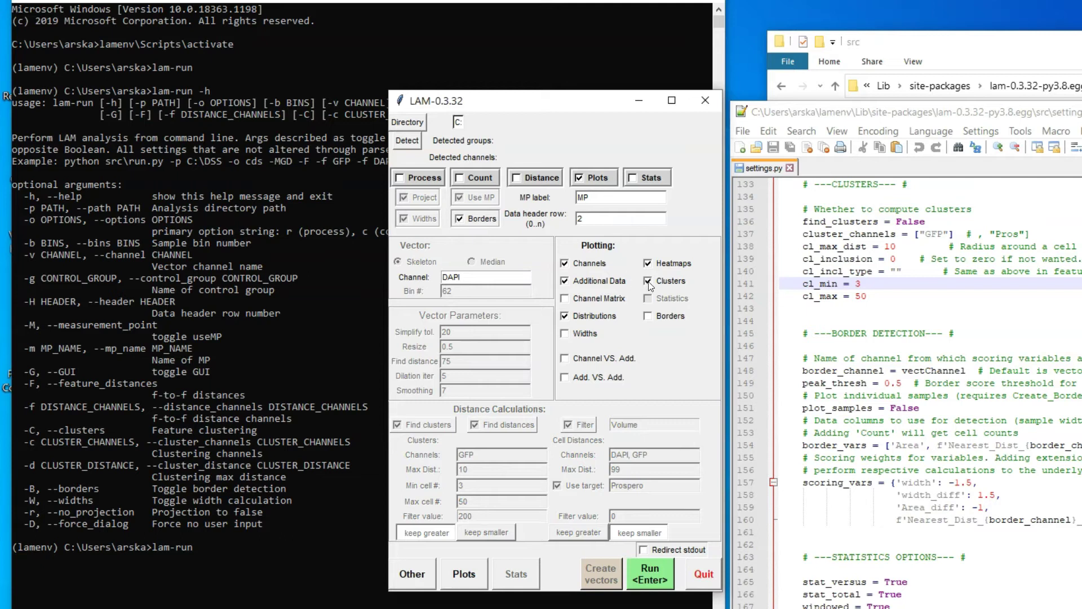
click(567, 317)
click(564, 334)
click(336, 360)
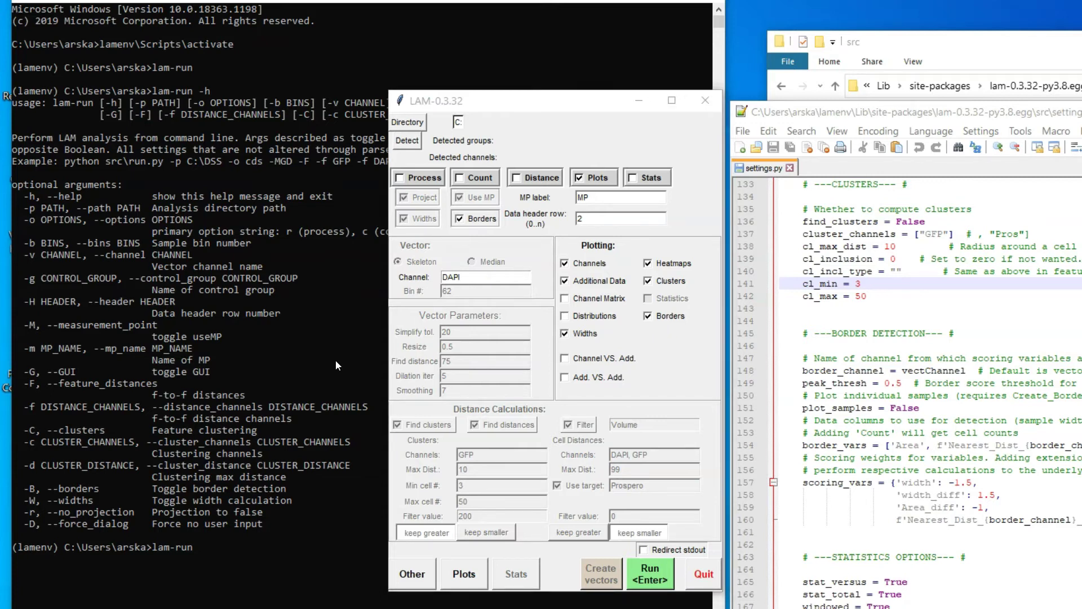
Step: Examine the outlier, versus plot and negative log2 options in the plot settings, and leave them without saving
click(457, 579)
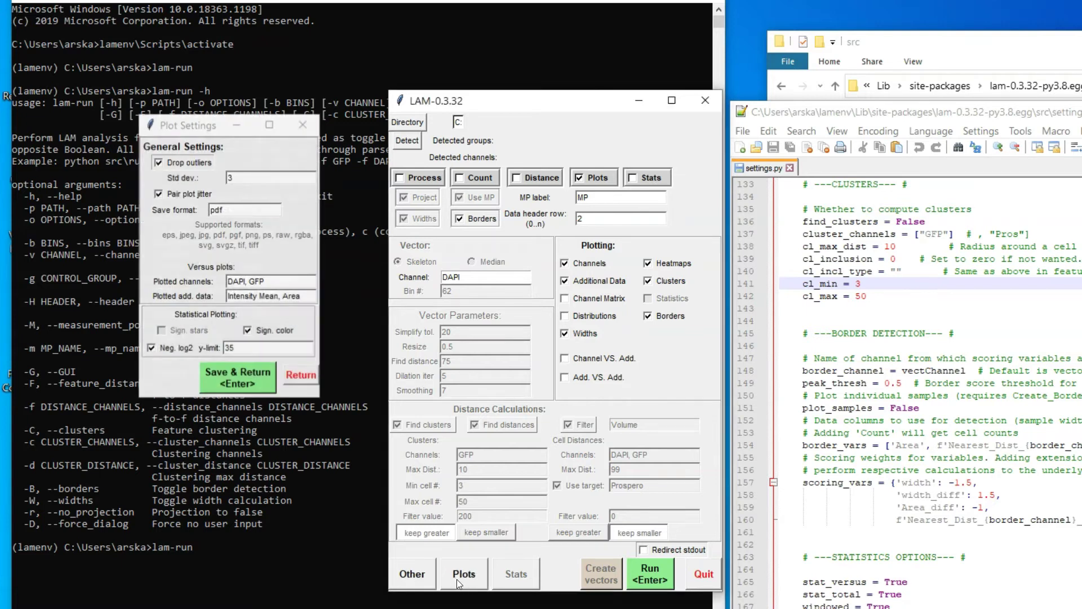
click(203, 163)
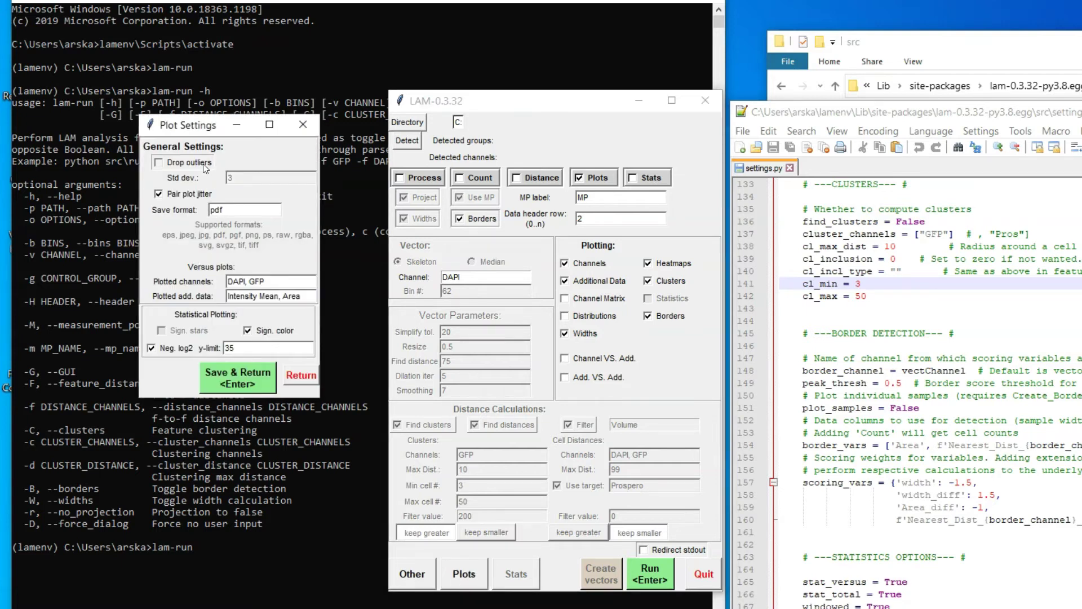
click(205, 168)
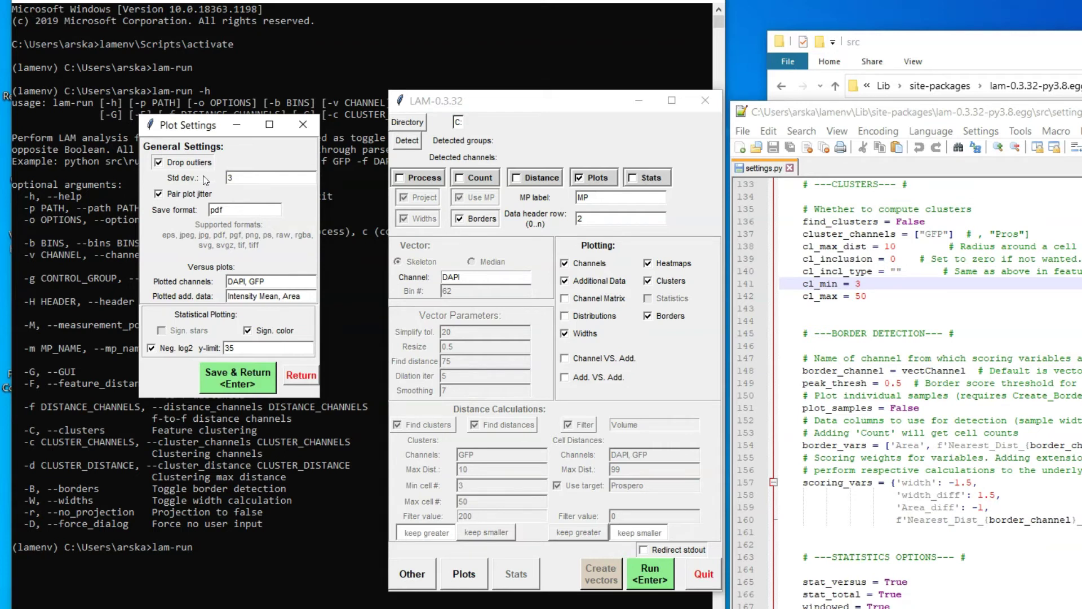
click(306, 297)
click(150, 350)
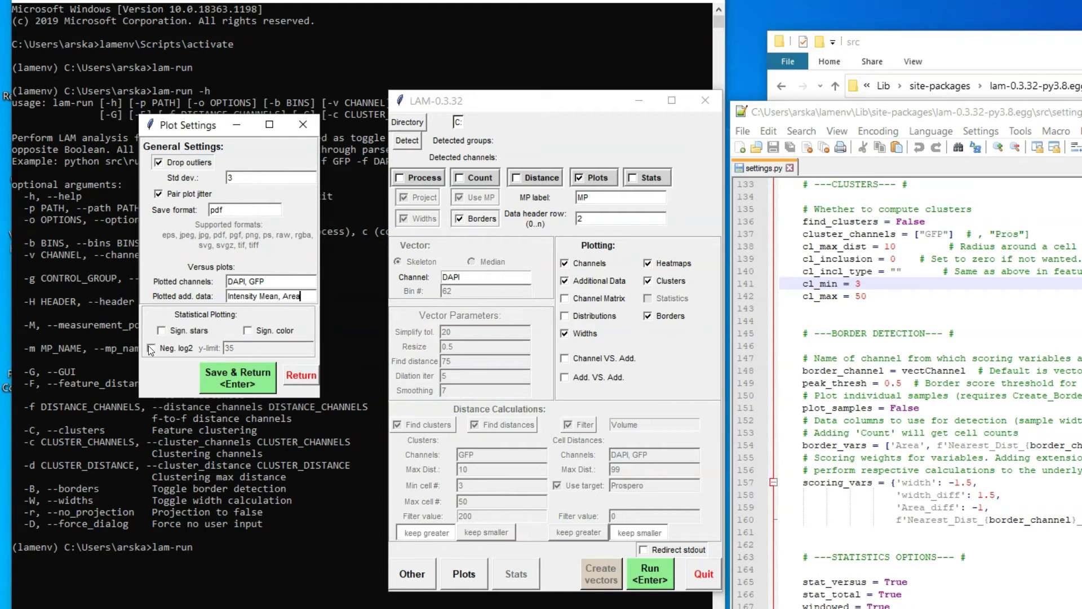
click(151, 350)
click(299, 375)
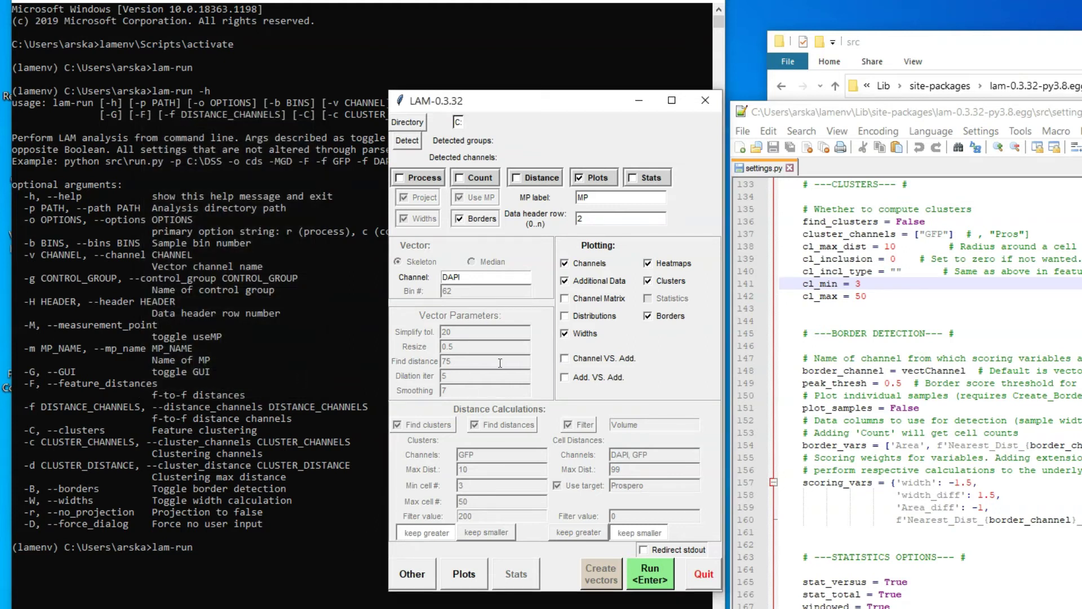
Step: Enable the Stats analysis alongside Plots, with Statistics plotting included
click(647, 178)
click(649, 300)
click(649, 301)
click(604, 178)
click(603, 178)
Step: Examine the control group, alpha, windowed, total and group-versus-group options in the statistics settings, and leave without saving
click(509, 578)
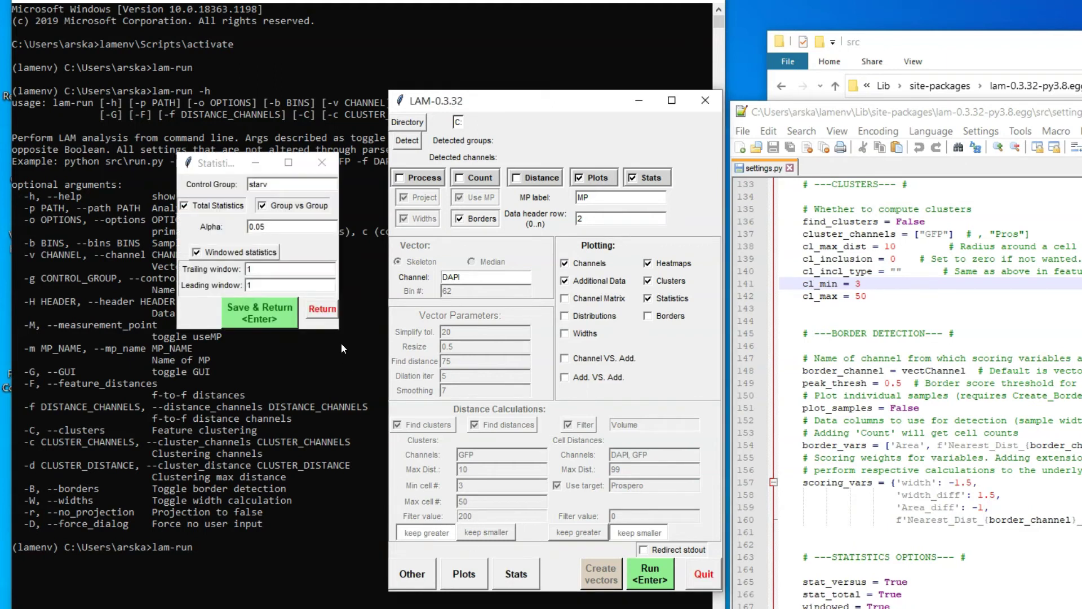
click(287, 182)
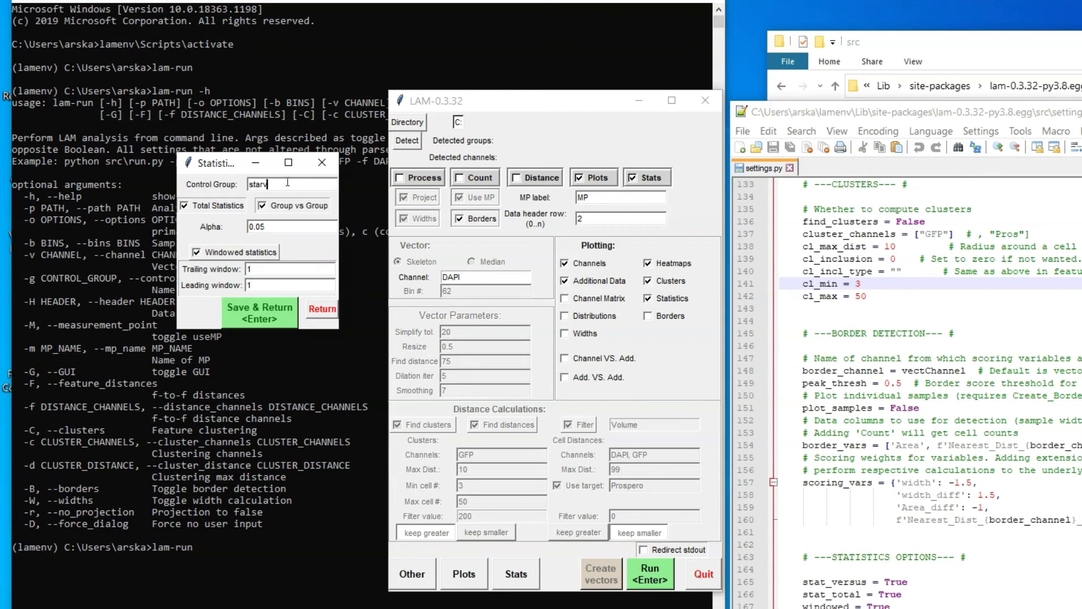
click(287, 223)
click(262, 254)
click(261, 253)
click(227, 207)
click(316, 210)
click(330, 307)
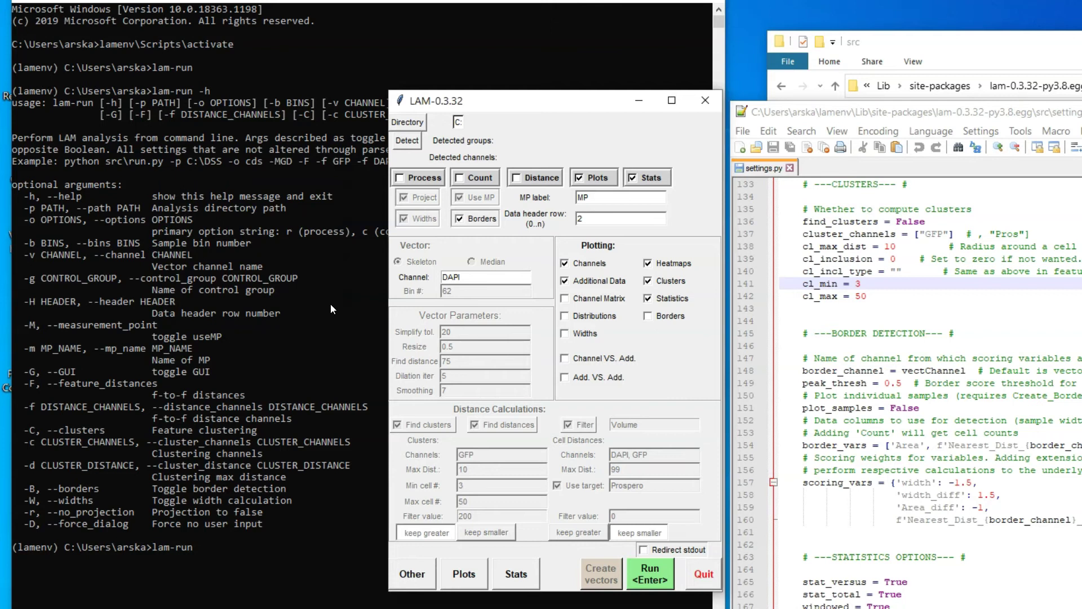
Step: Examine the plot_samples setting under border detection and the force_dialog setting among the primary settings in settings.py
click(352, 461)
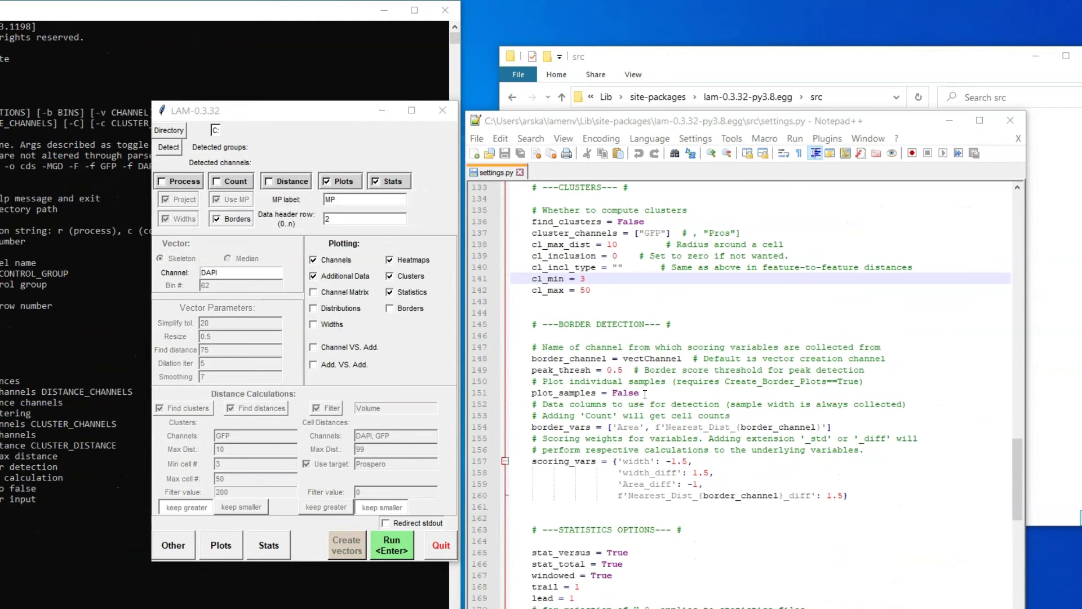
click(644, 393)
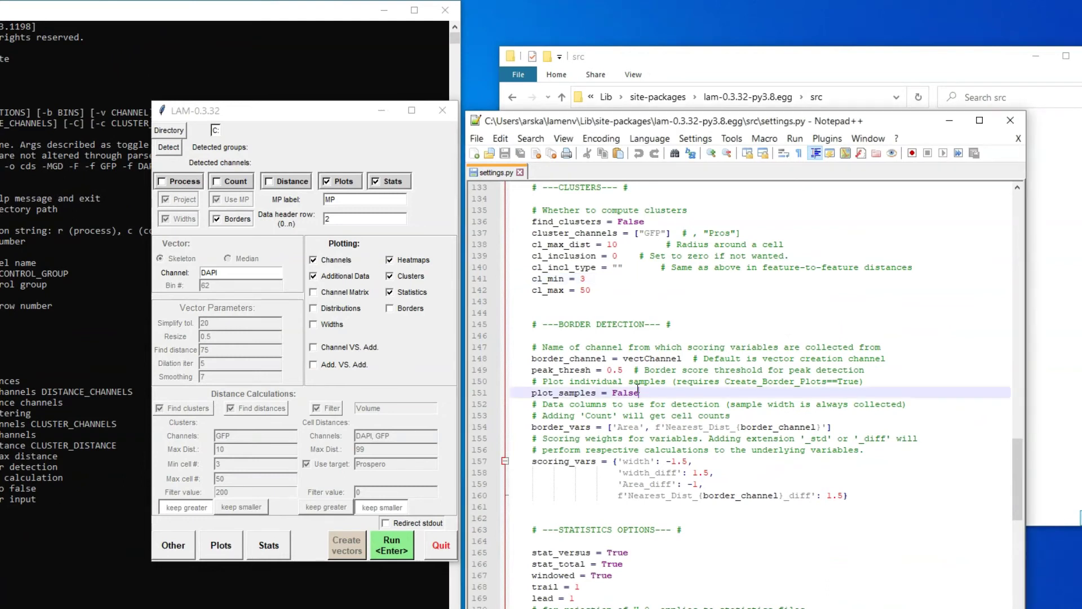
scroll(637, 389, up, 20)
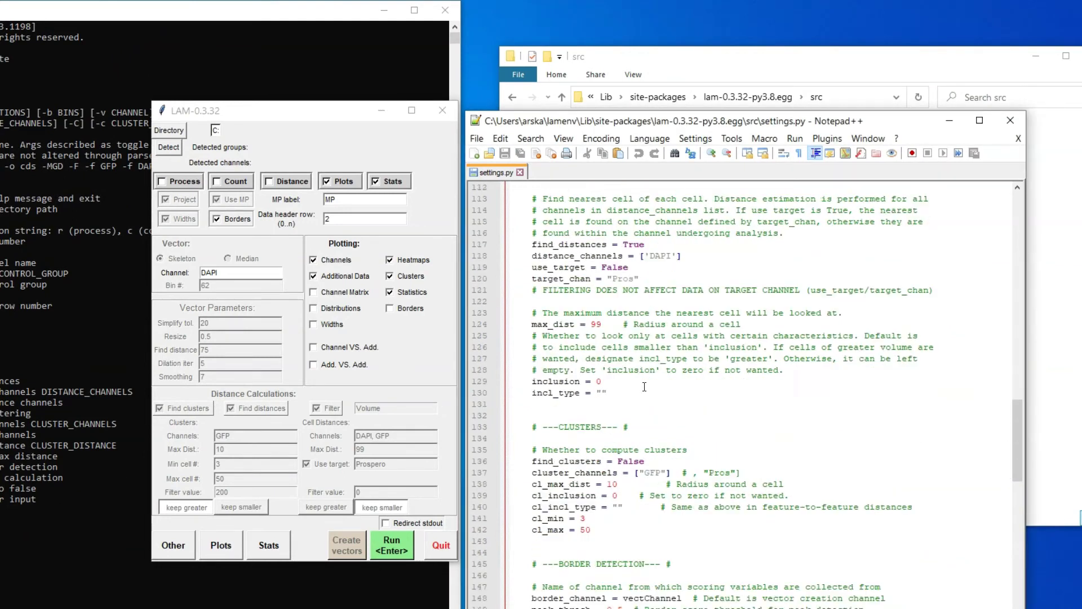
scroll(647, 388, up, 2)
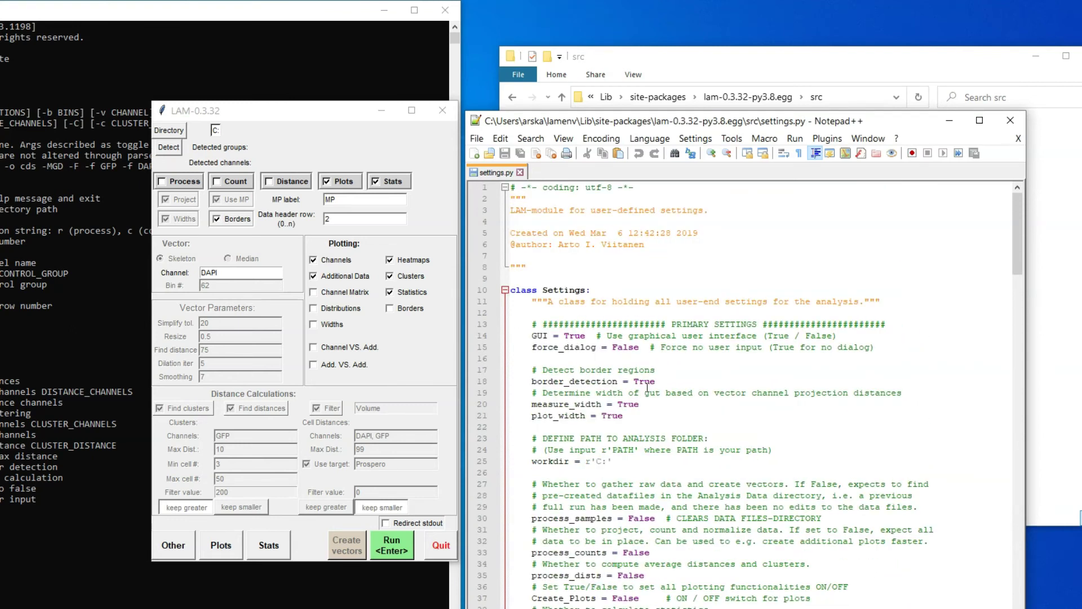
drag(532, 347, 674, 348)
click(688, 348)
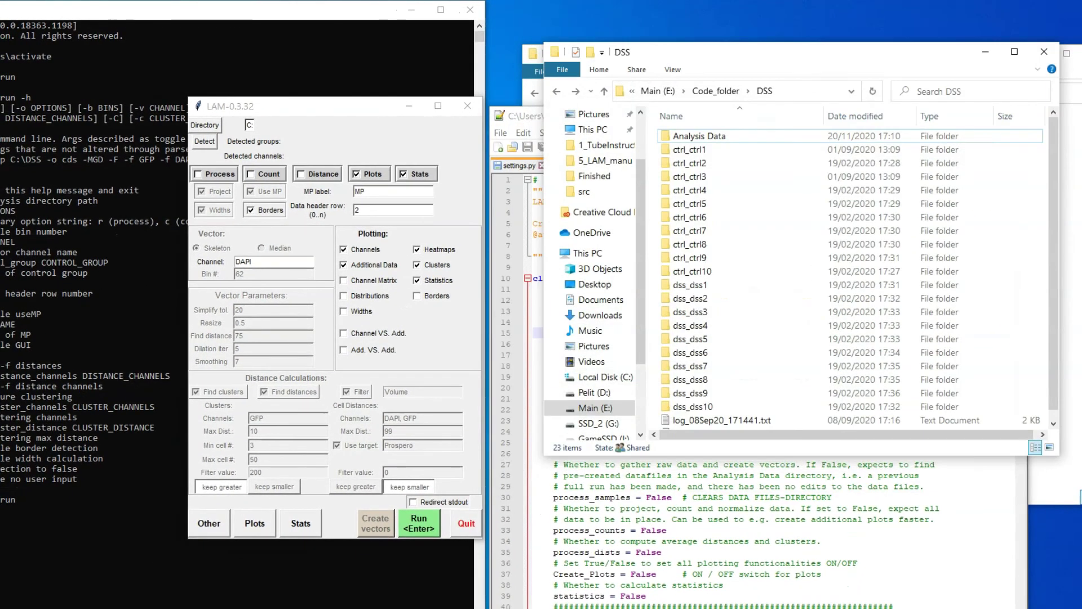
Step: Open All_DAPI.csv from the Data Files folder in DSS Analysis Data, review its columns down to the last rows, and close it
double_click(722, 138)
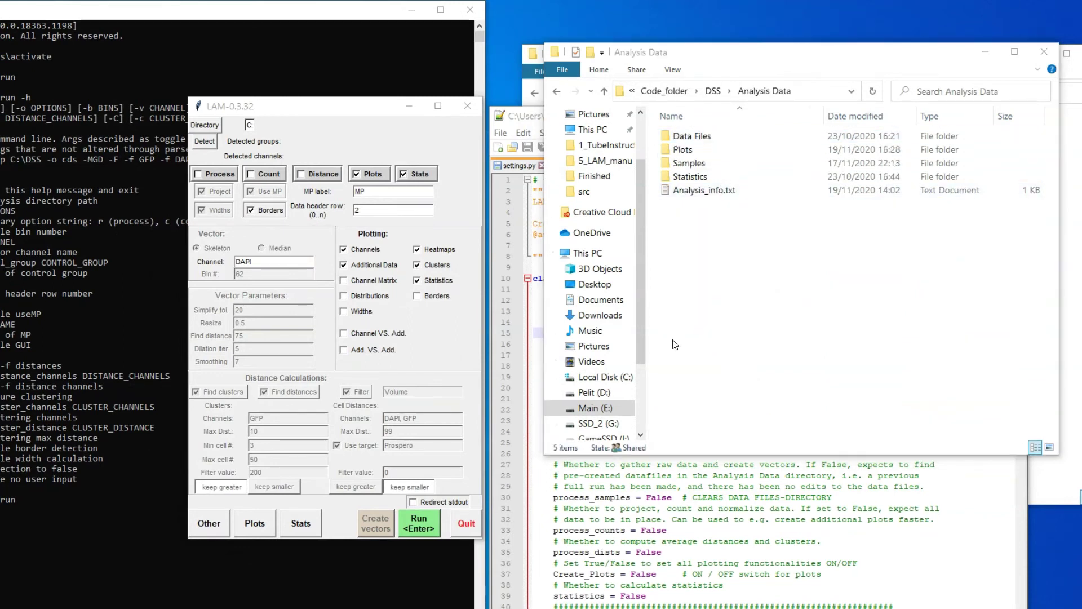
double_click(729, 137)
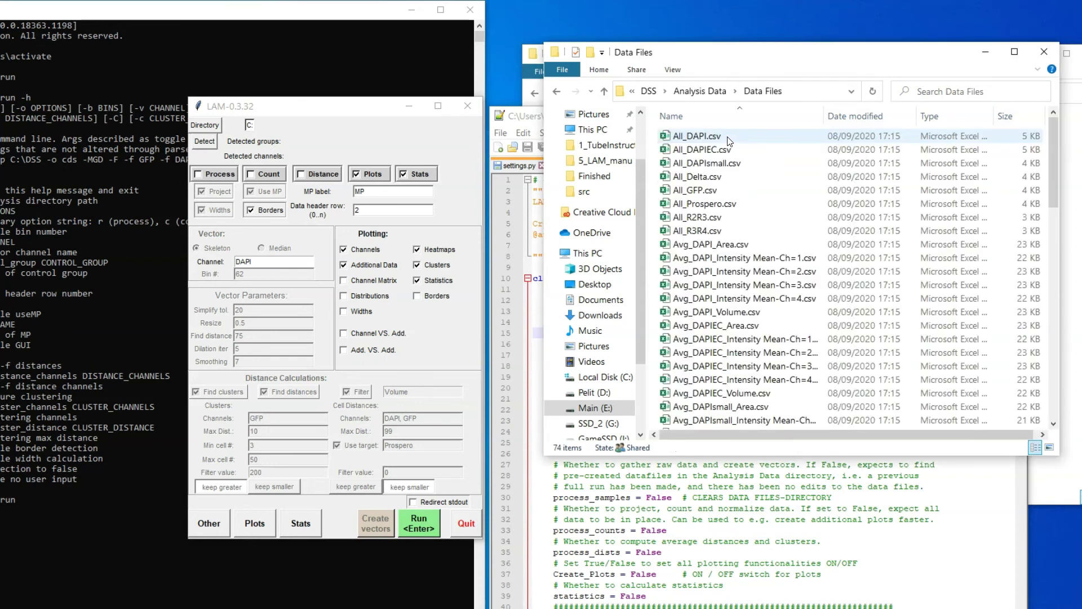
double_click(728, 139)
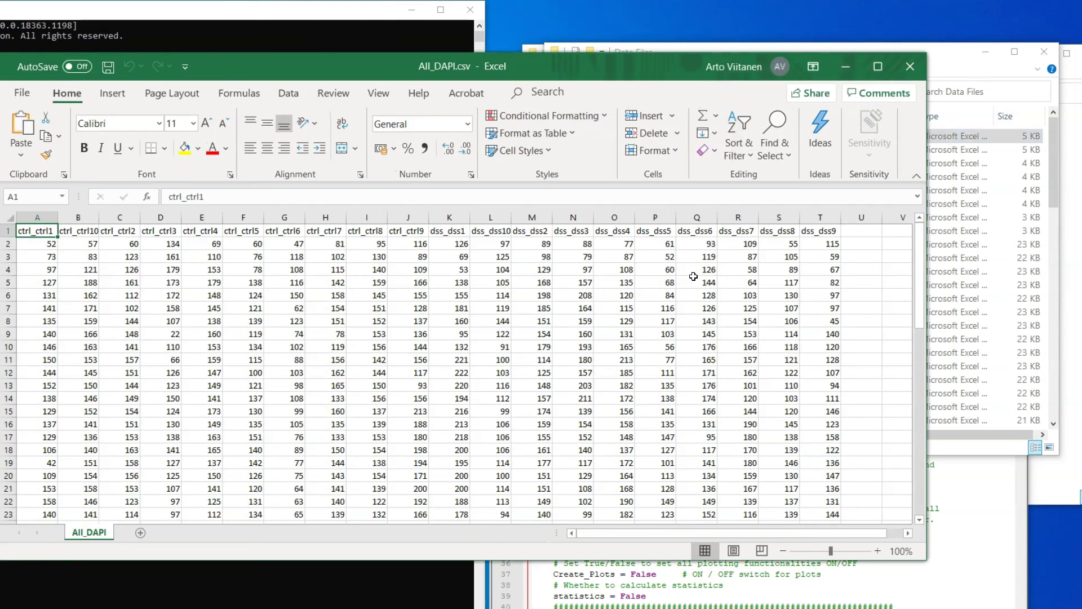
scroll(693, 277, down, 15)
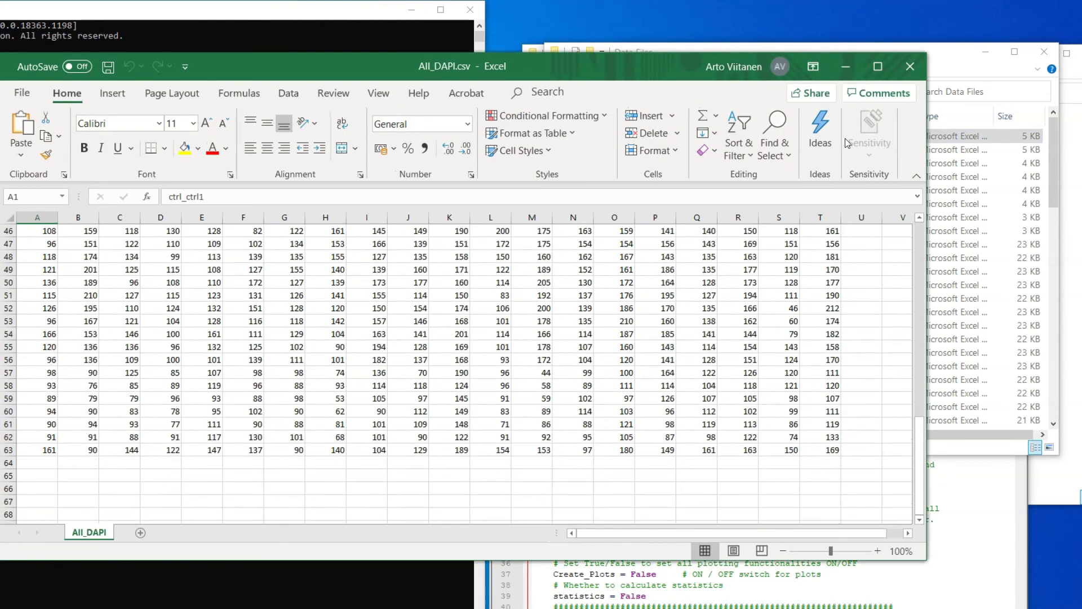
click(909, 66)
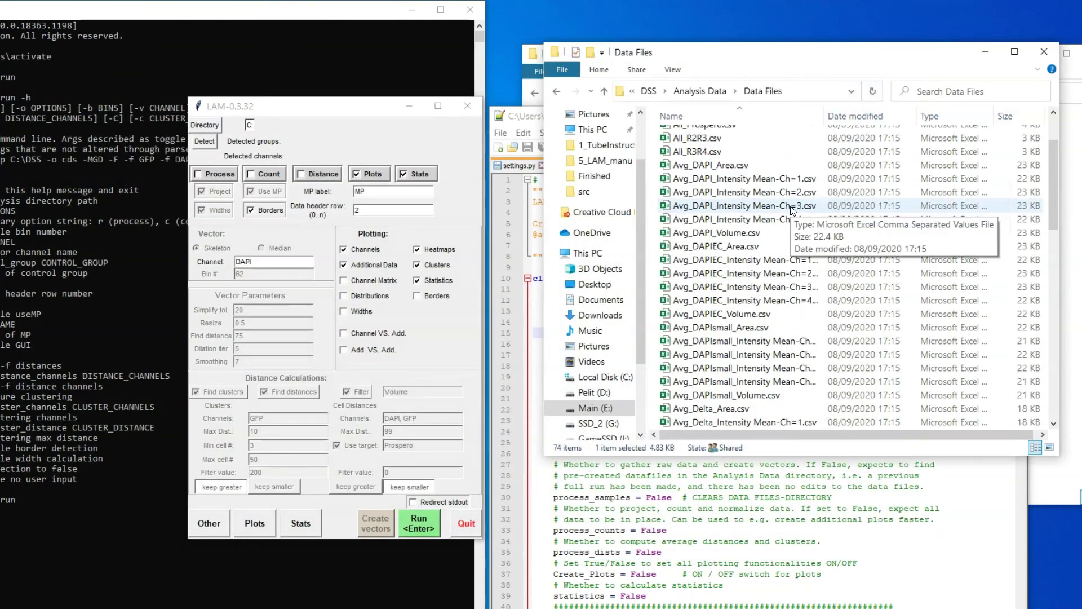
Step: Open Norm_DAPI.csv from the Data Files folder, review the ends of its sample columns, and close it
scroll(790, 205, down, 13)
double_click(755, 209)
scroll(668, 339, down, 3)
scroll(667, 338, down, 15)
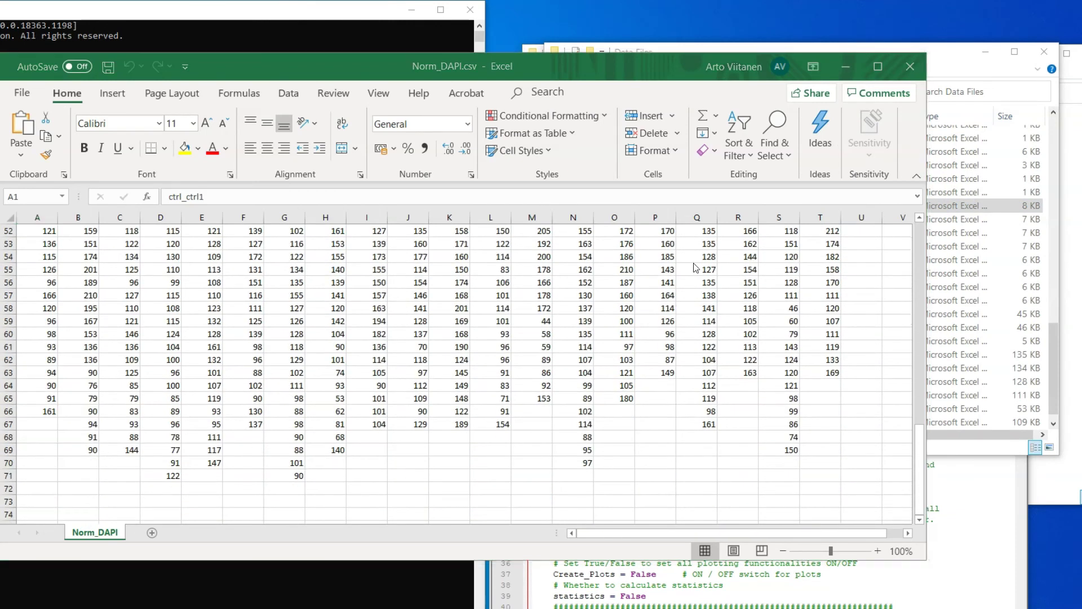
click(910, 66)
Step: Open the Statistics folder in Analysis Data and widen the name column to read the full Stats_ctrl VS. dss file names
key(alt+Up)
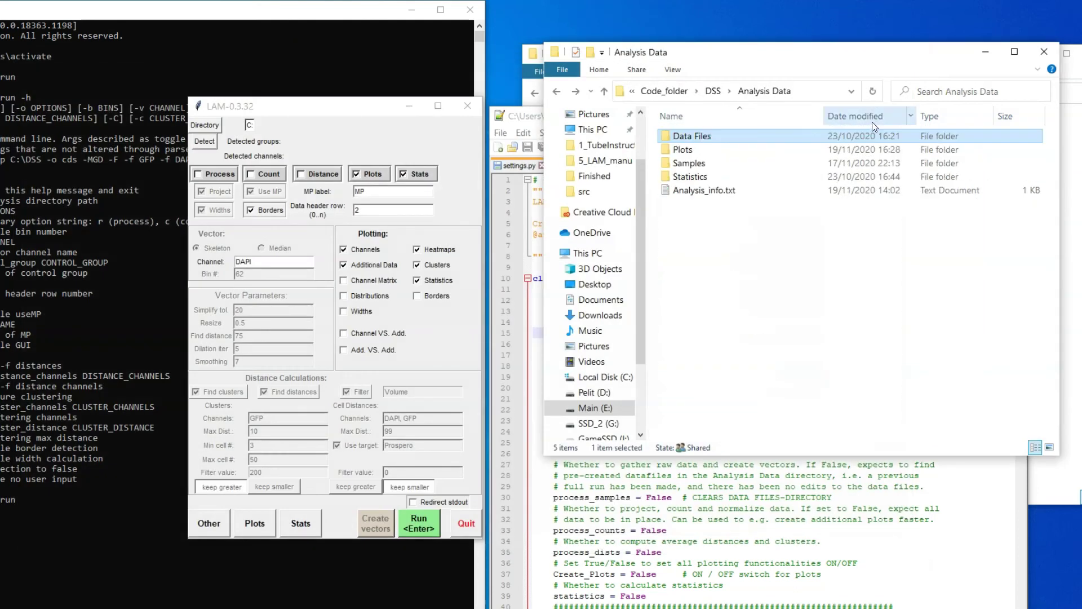
click(689, 177)
double_click(702, 179)
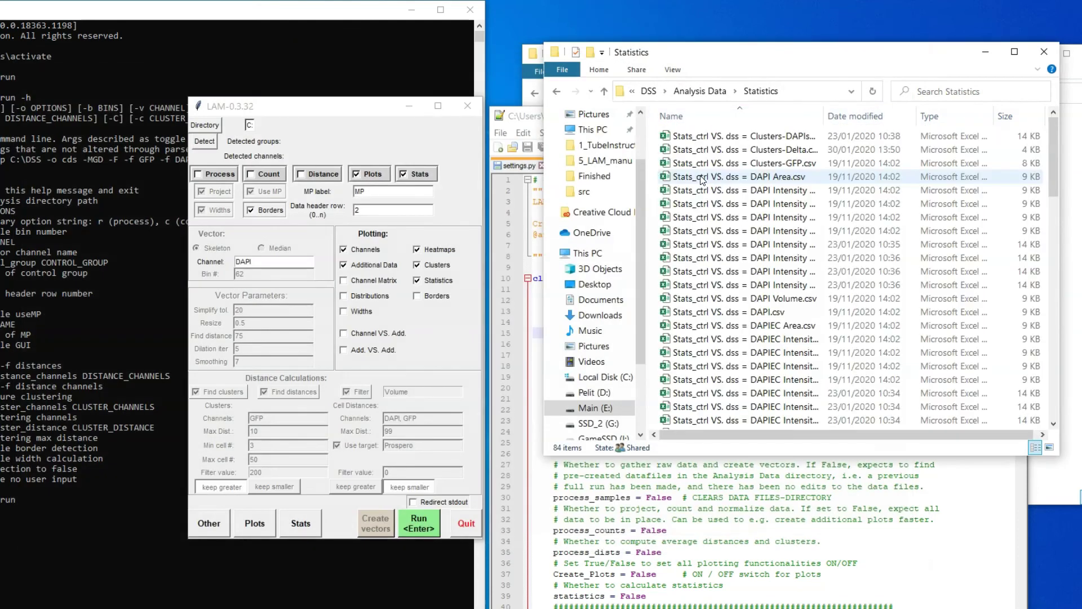
click(702, 180)
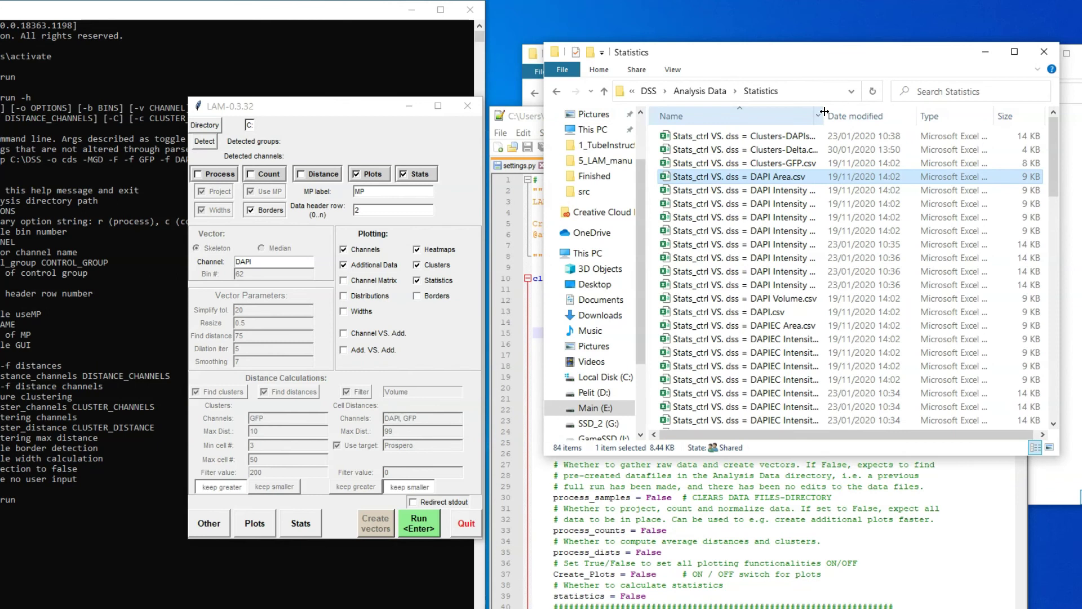
double_click(824, 114)
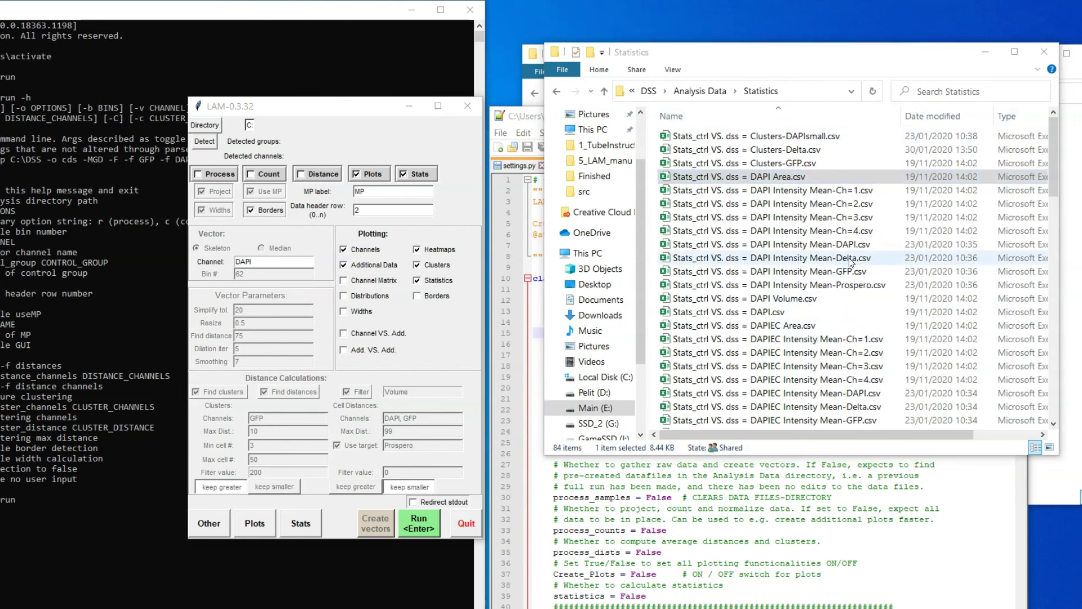
Step: Look through the Plots folder in Analysis Data, including Channels - All.pdf in the listing and the Borders subfolder
key(alt+Left)
key(Up)
key(Up)
key(Return)
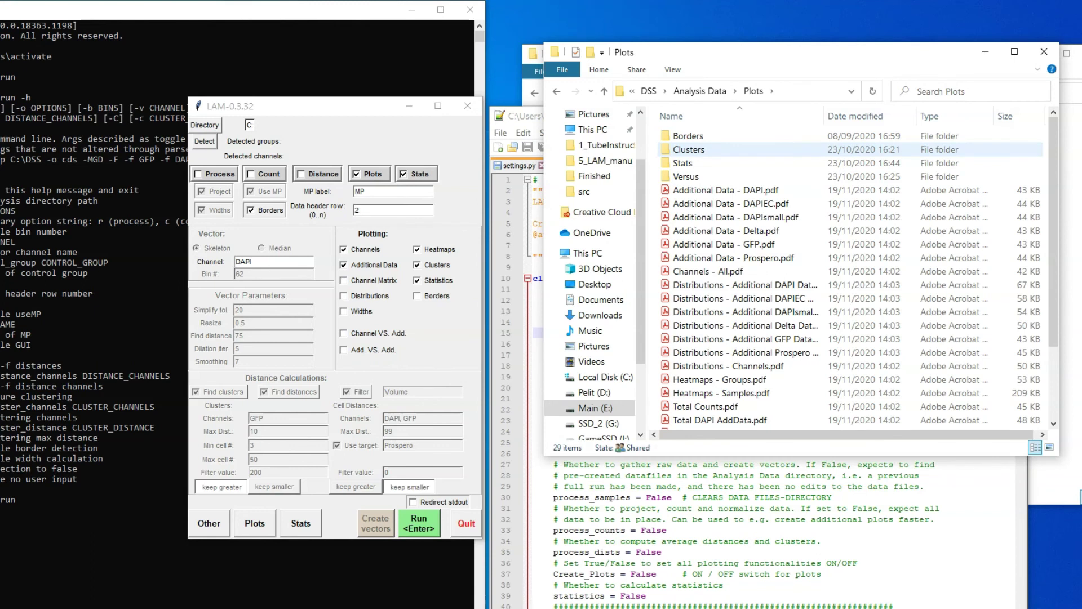
click(749, 271)
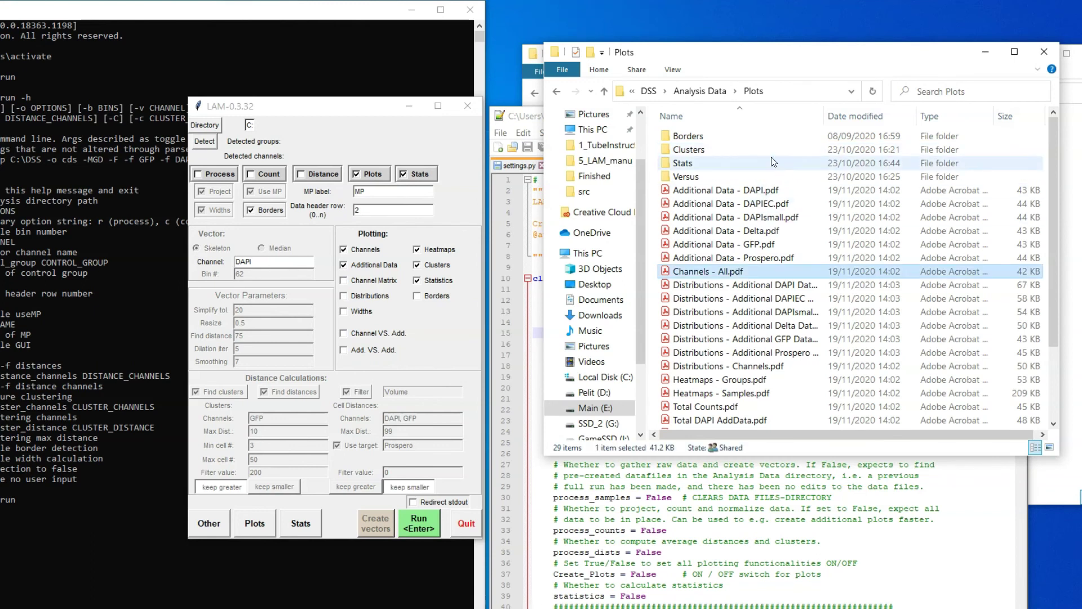
double_click(777, 137)
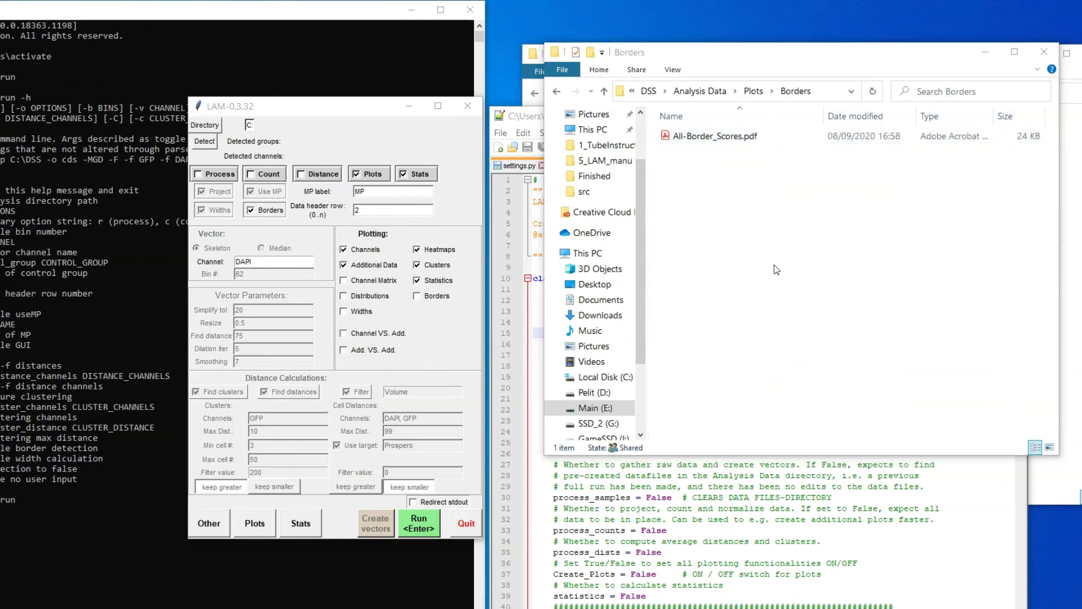
Step: Open DAPI.csv from the dss_dss3 folder in Analysis Data's Samples, review its rows, and close it
key(alt+Left)
key(alt+Left)
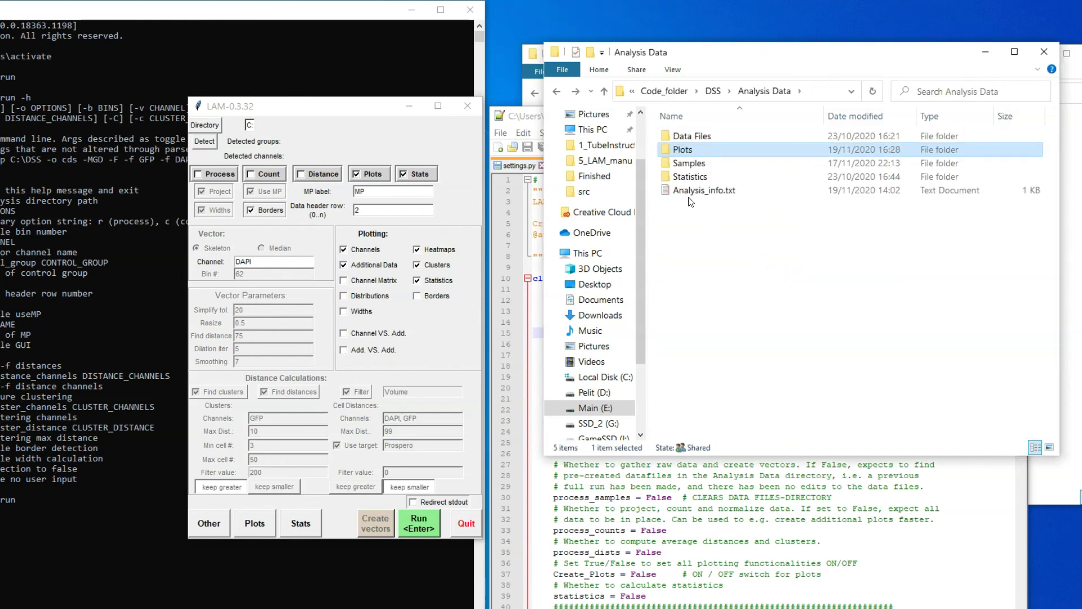
double_click(689, 163)
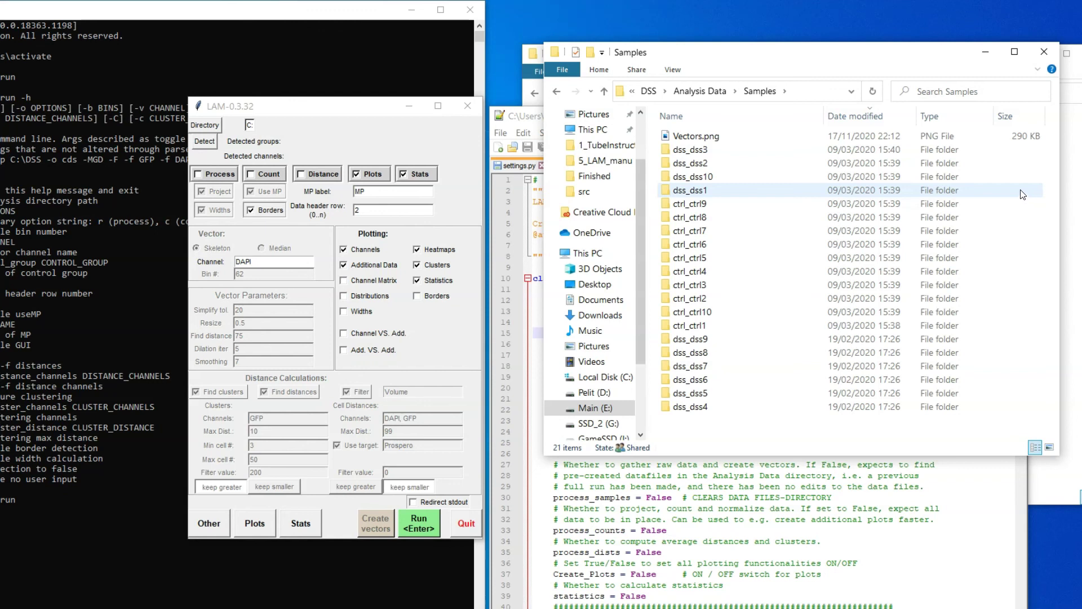
double_click(786, 154)
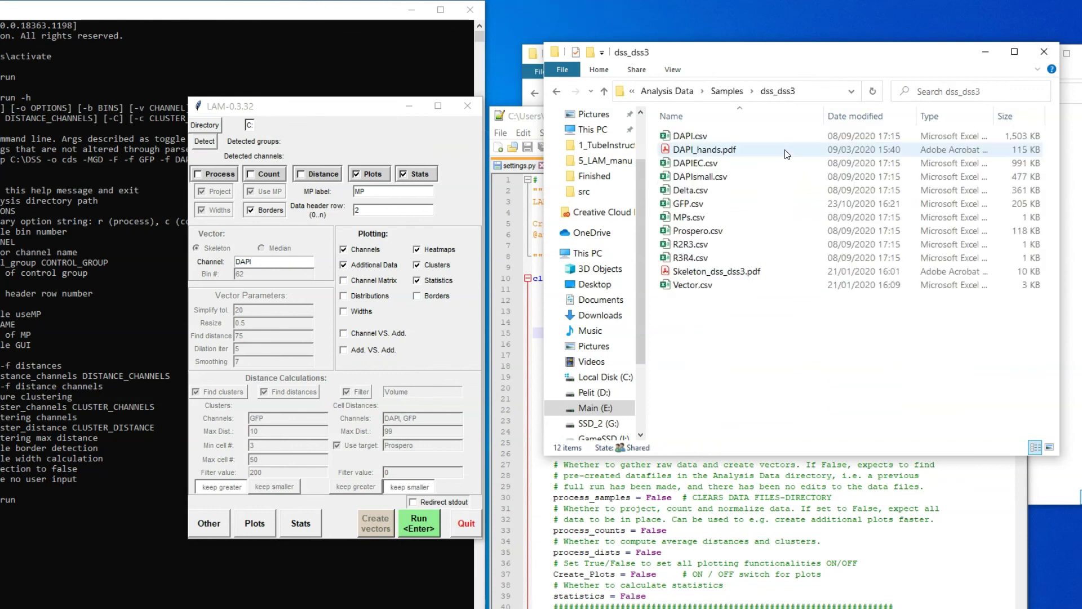
double_click(782, 136)
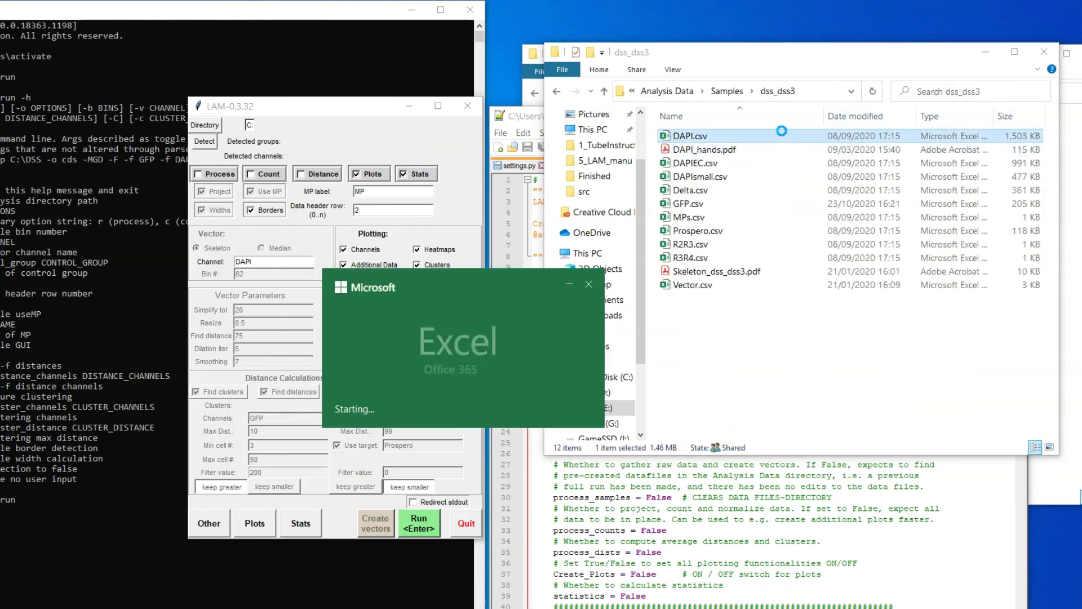
scroll(767, 337, down, 4)
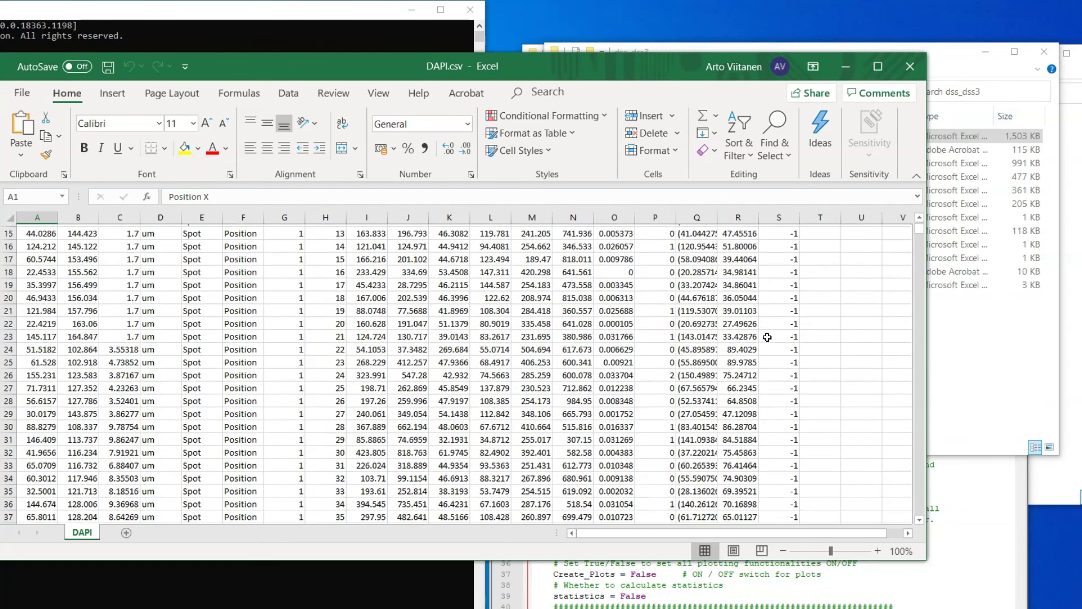
scroll(767, 337, up, 4)
click(909, 67)
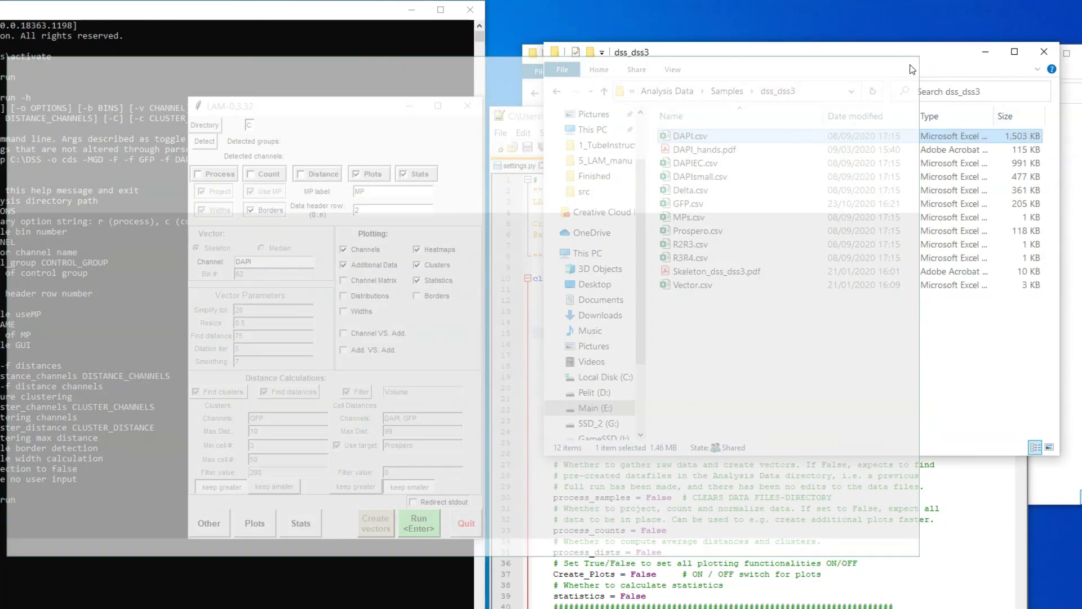
Step: Locate UserManual_v0.3.3.pdf in the docs folder of the lam-0.3.32-py3.8.egg package
click(858, 312)
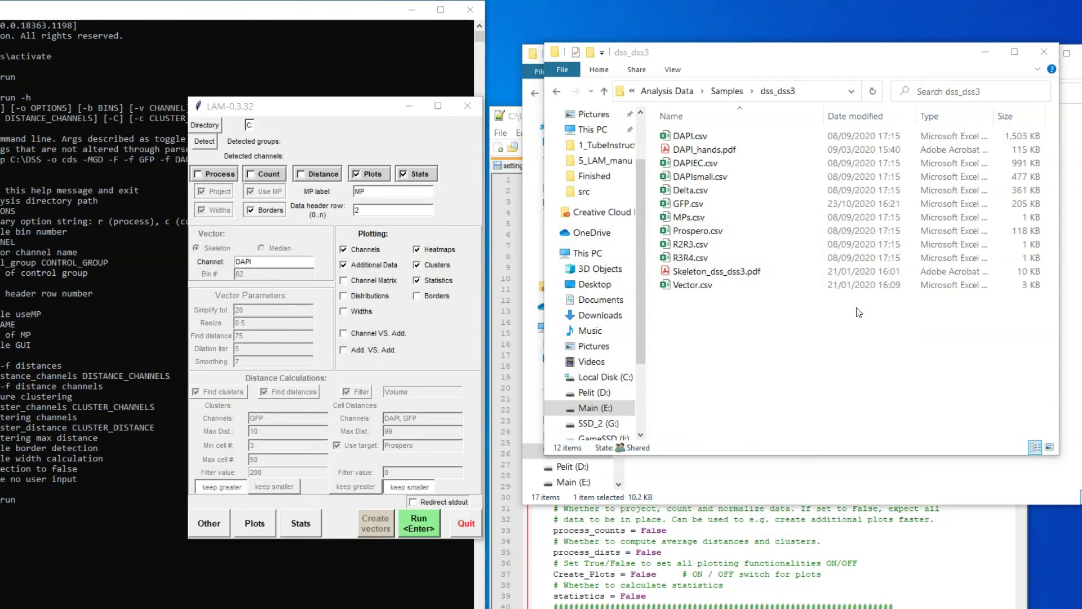
click(842, 478)
key(alt+Up)
double_click(693, 152)
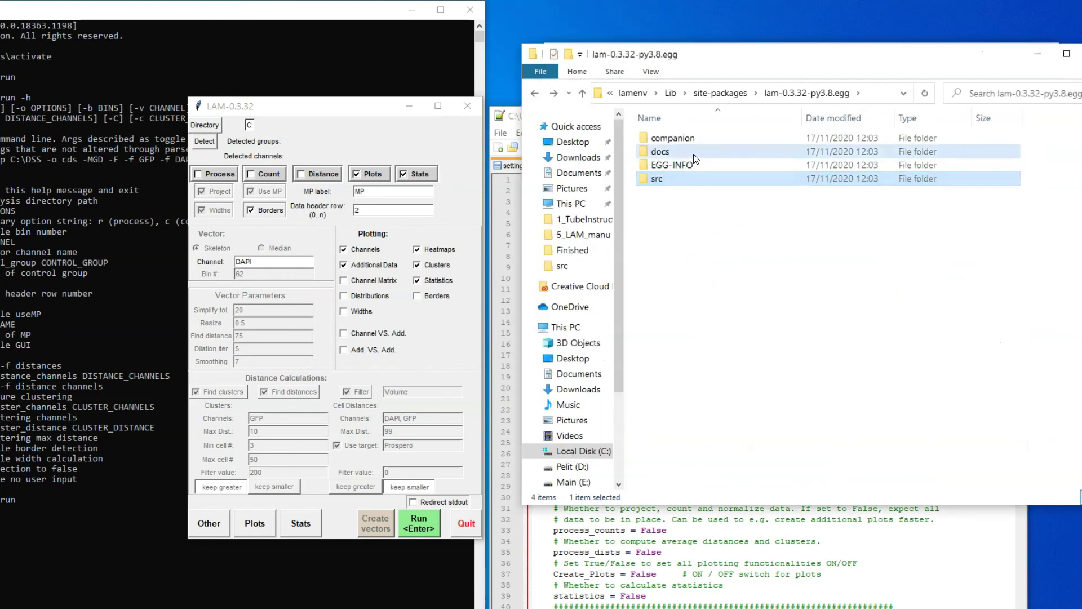
click(709, 179)
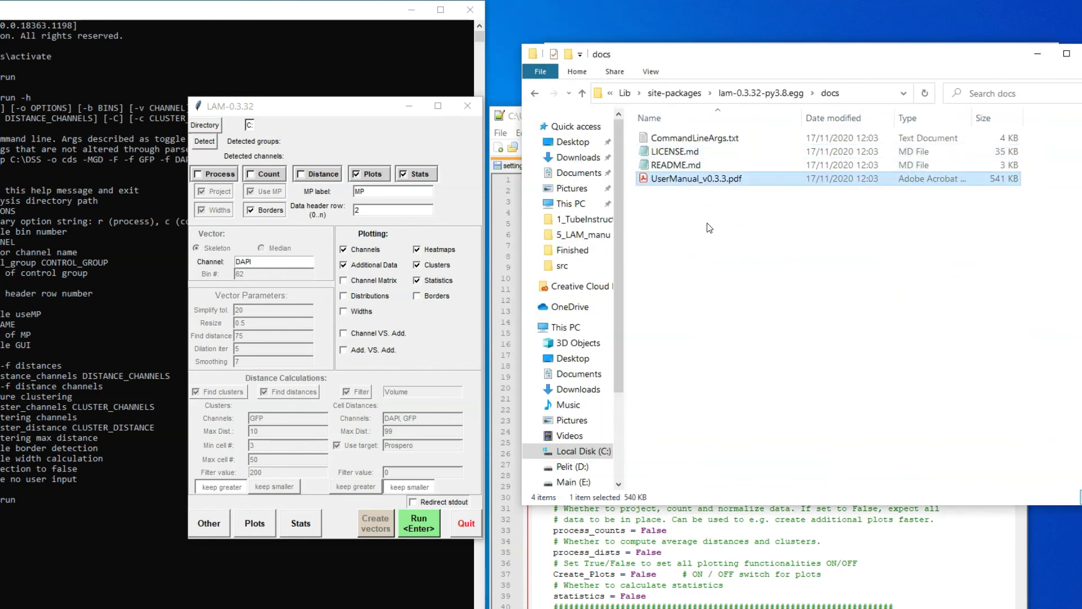